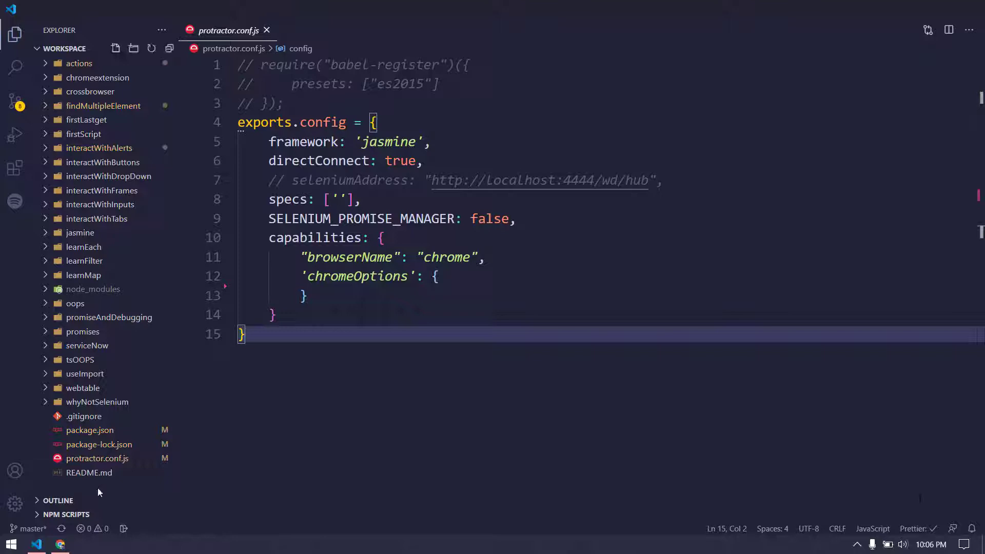
Create a new file named conf.js in the workspace
left_click_drag(246, 333, 226, 66)
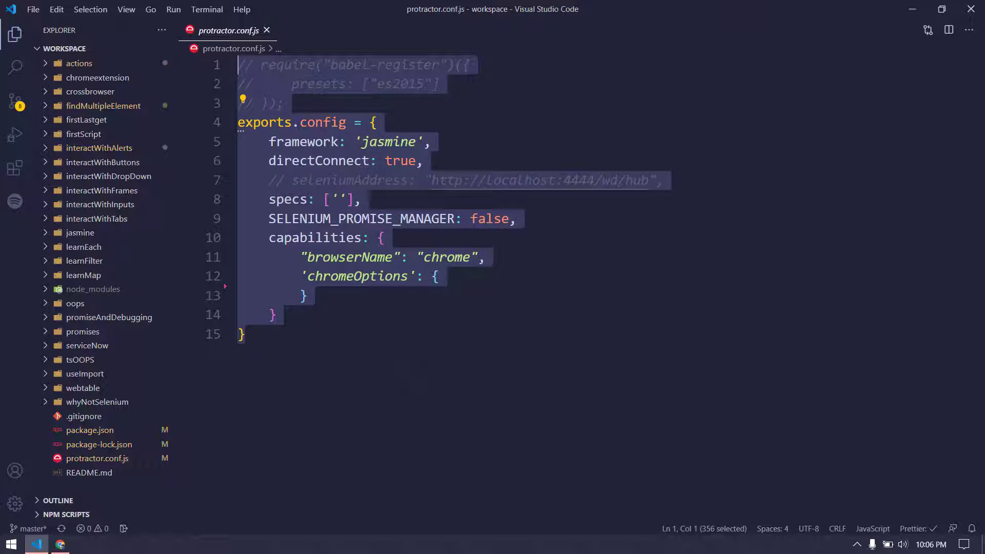
left_click(493, 385)
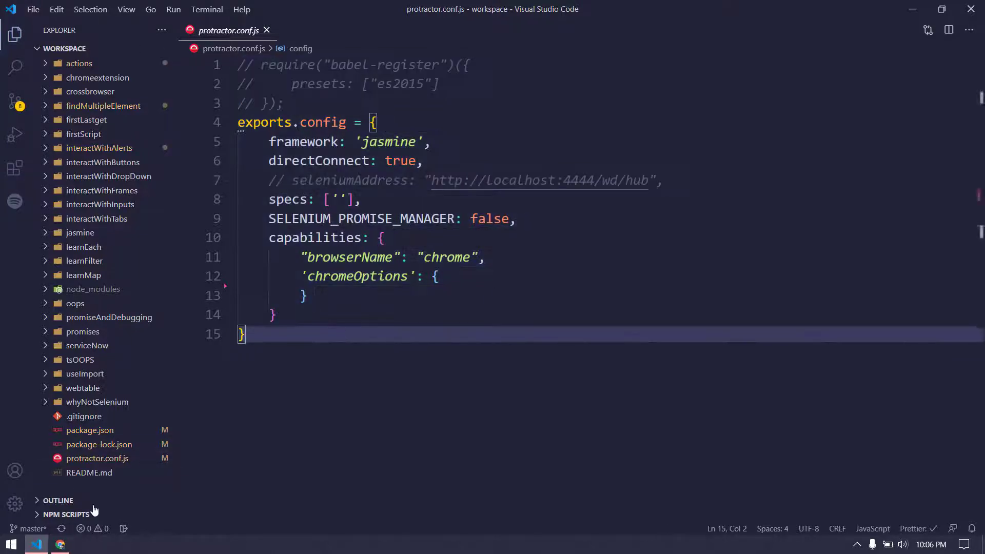
left_click(115, 49)
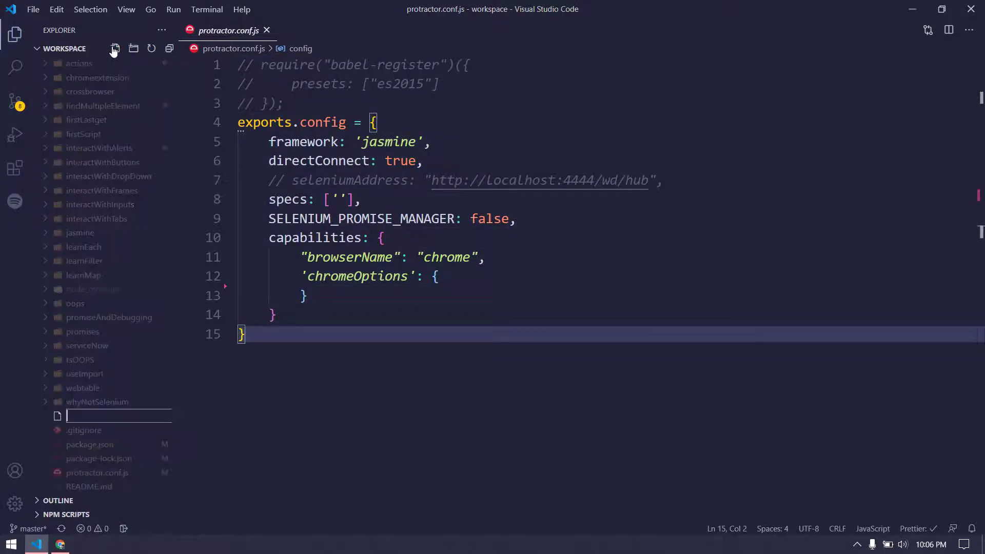
type("con")
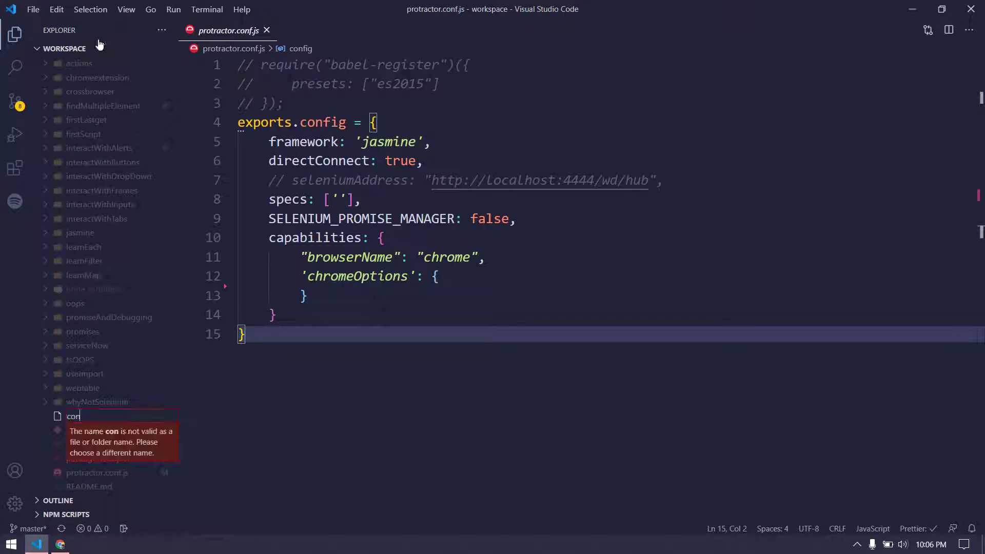
type("f.js")
key("Return")
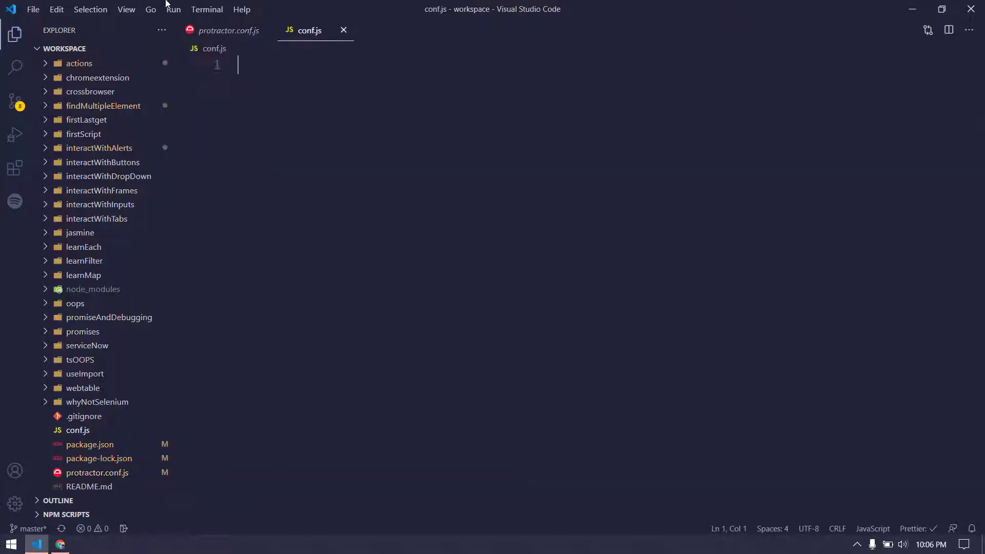
Copy the exports.config block from protractor.conf.js into conf.js
left_click(227, 30)
left_click_drag(246, 334, 236, 122)
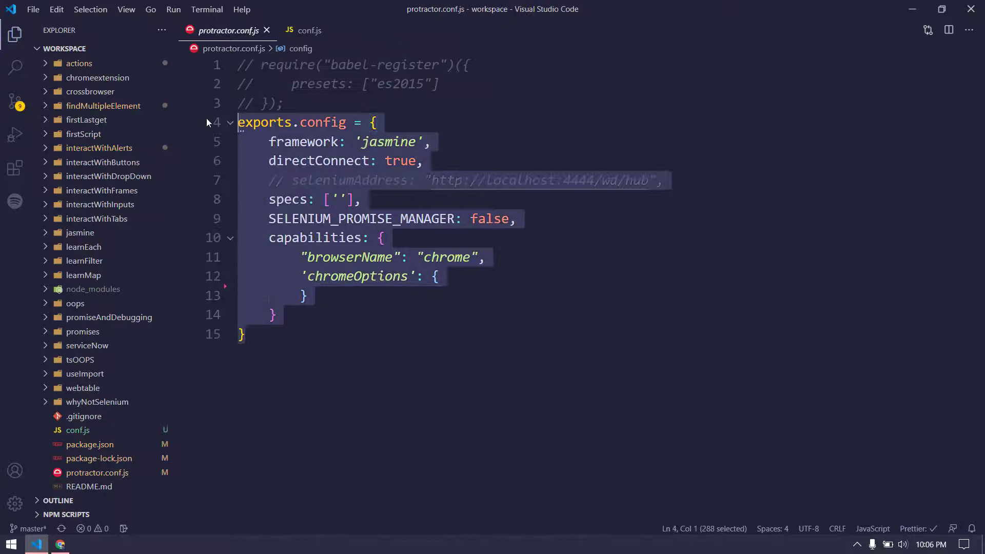
key("ctrl+c")
left_click(304, 30)
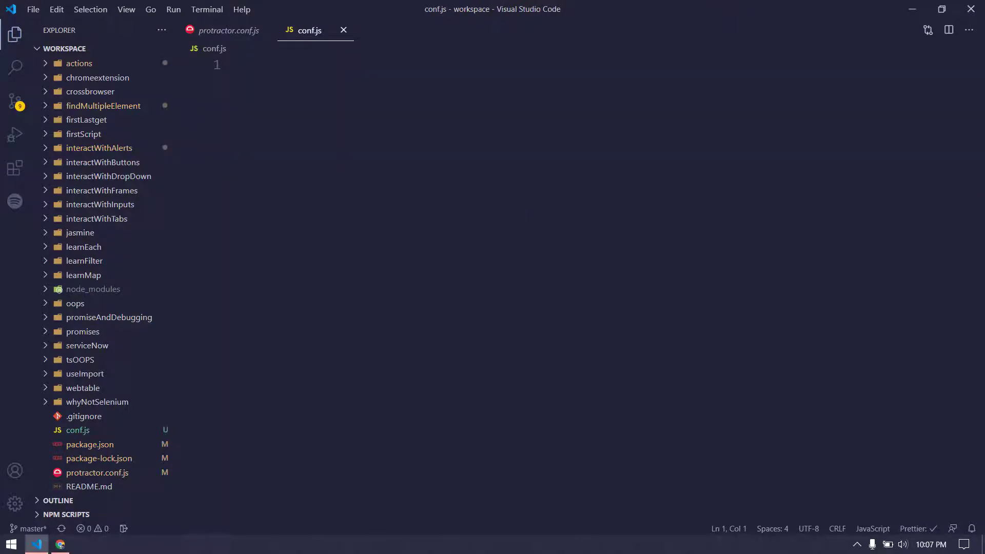
key("ctrl+v")
Delete the commented seleniumAddress line and the chromeOptions block from conf.js
left_click(519, 160)
left_click_drag(663, 122, 236, 122)
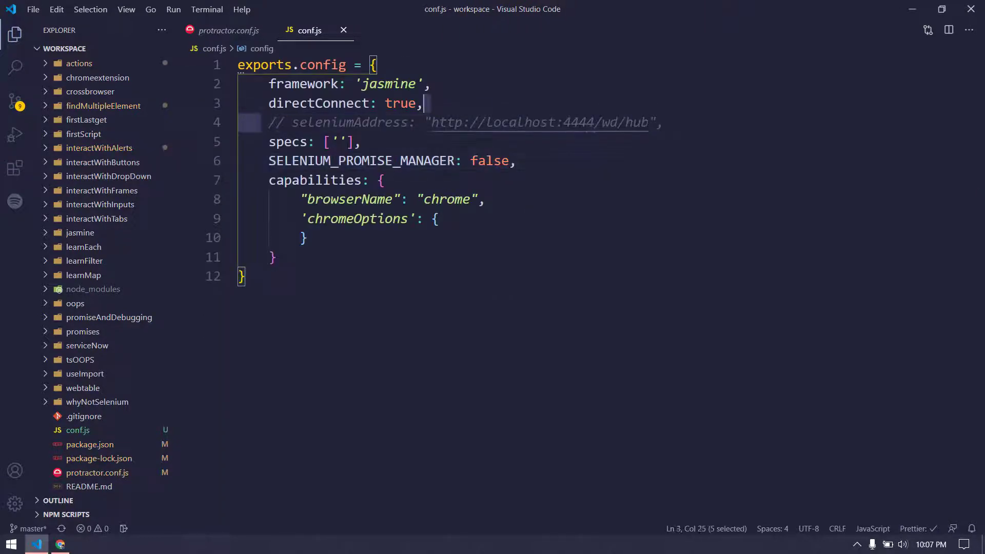
key("ctrl+shift+k")
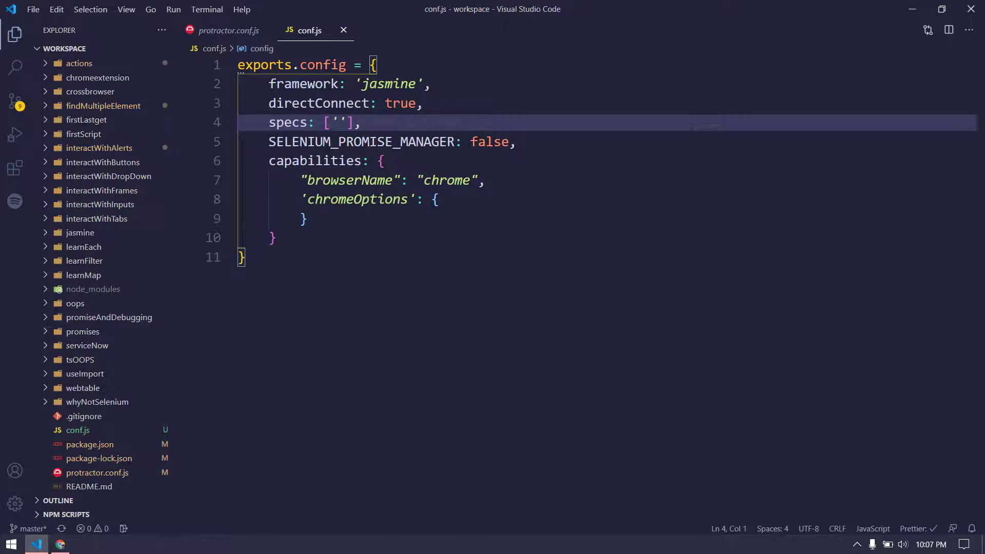
left_click(277, 237)
left_click_drag(310, 219, 300, 198)
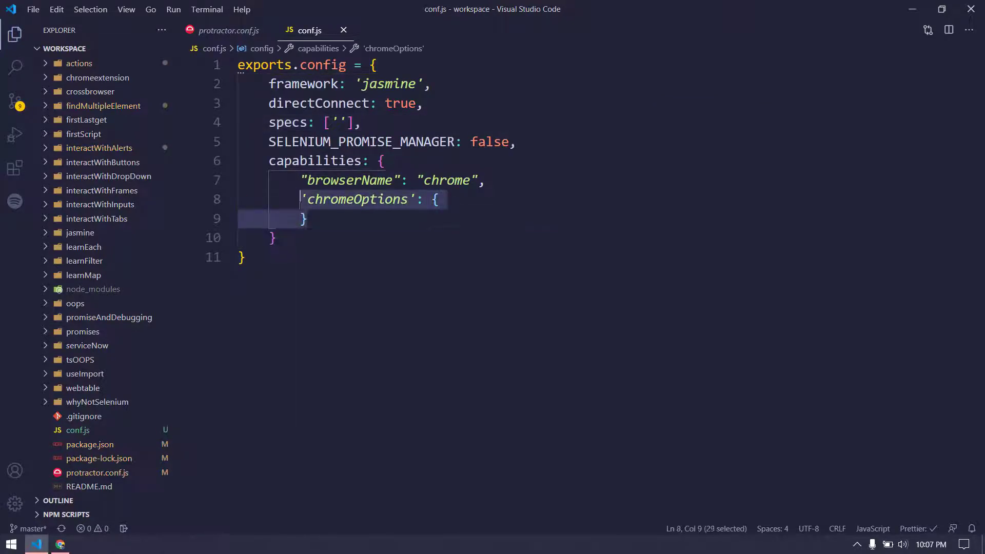
key("BackSpace")
key("BackSpace")
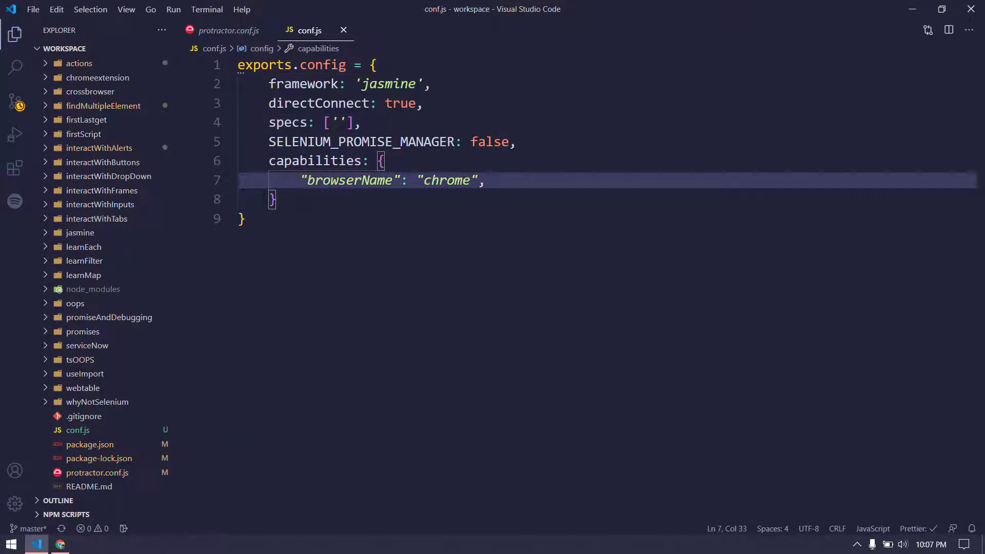
mouse_move(83, 274)
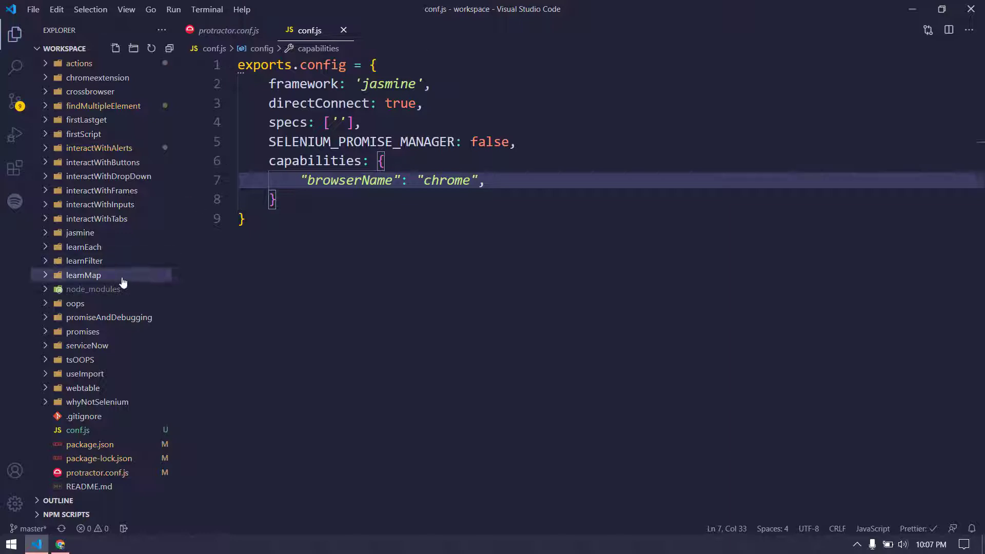
scroll(122, 281, "up", 3)
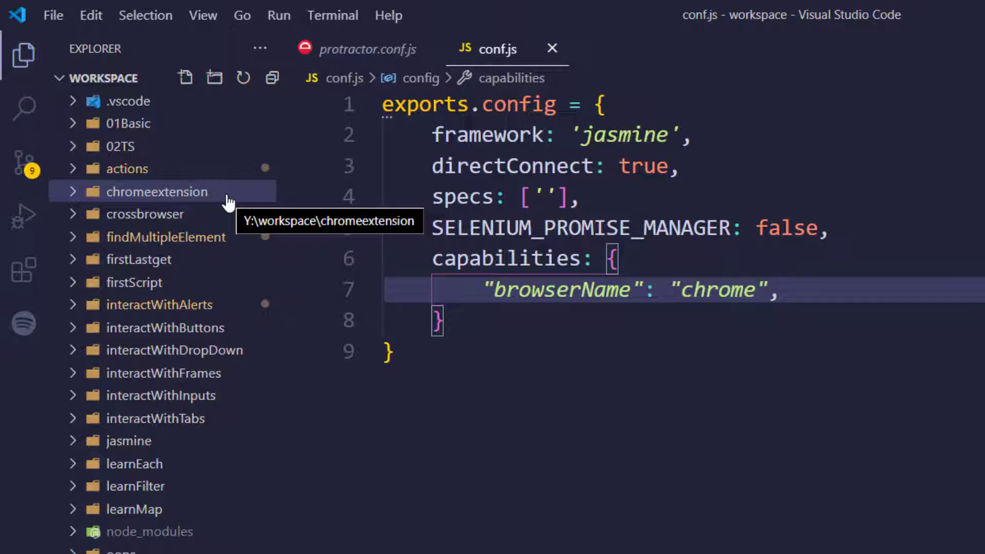
Show the actions folder's spec files and fill specs with 'actions/*.spec.js'
left_click(127, 169)
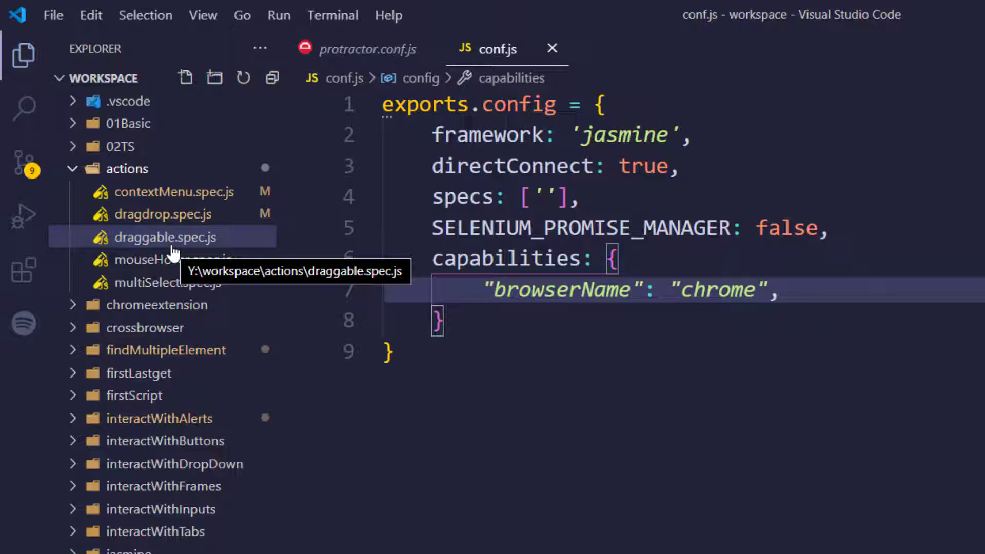
left_click(544, 197)
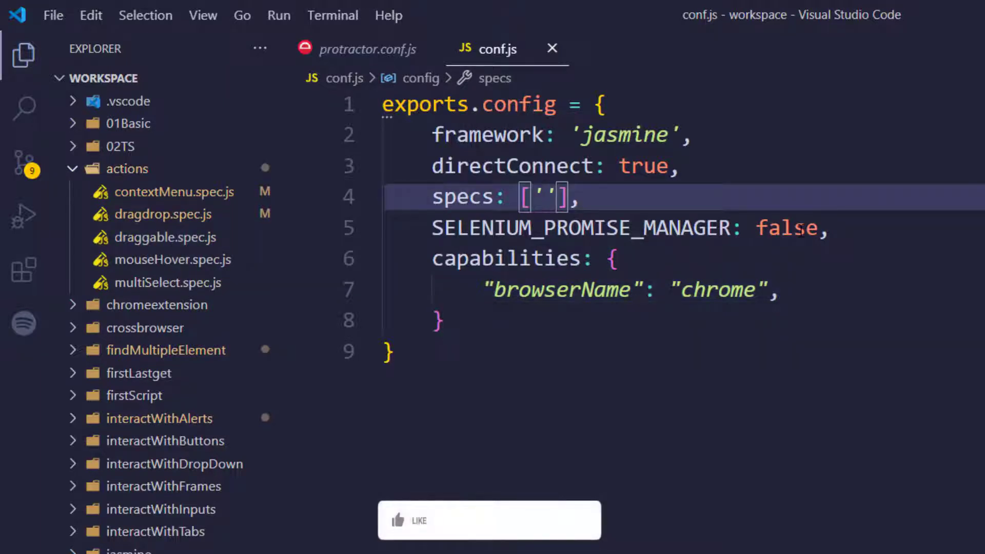
type("actions")
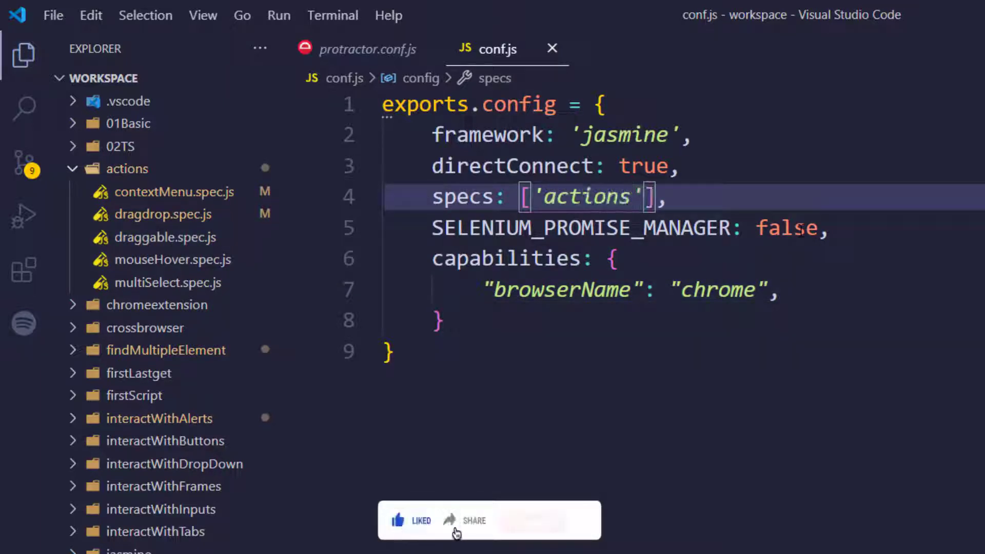
type("/")
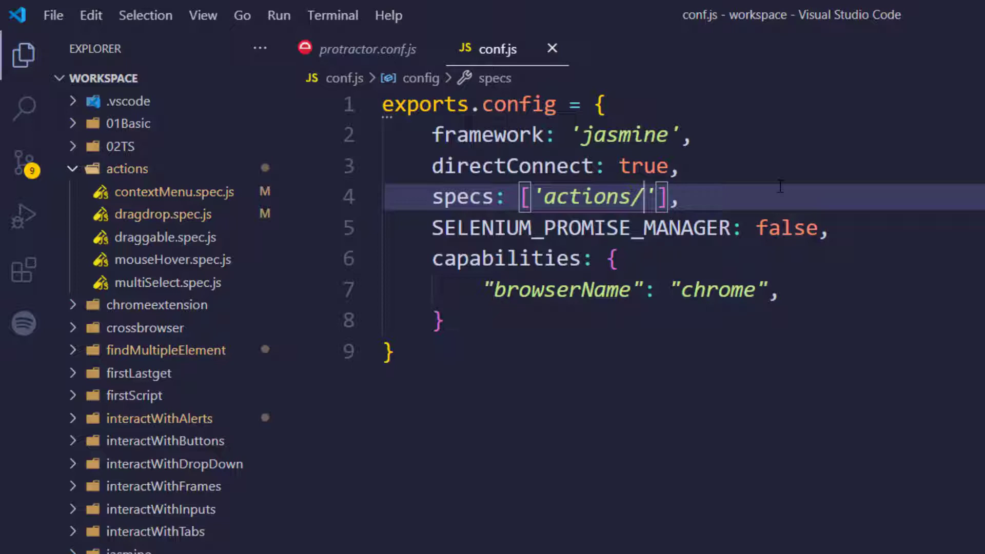
type("*")
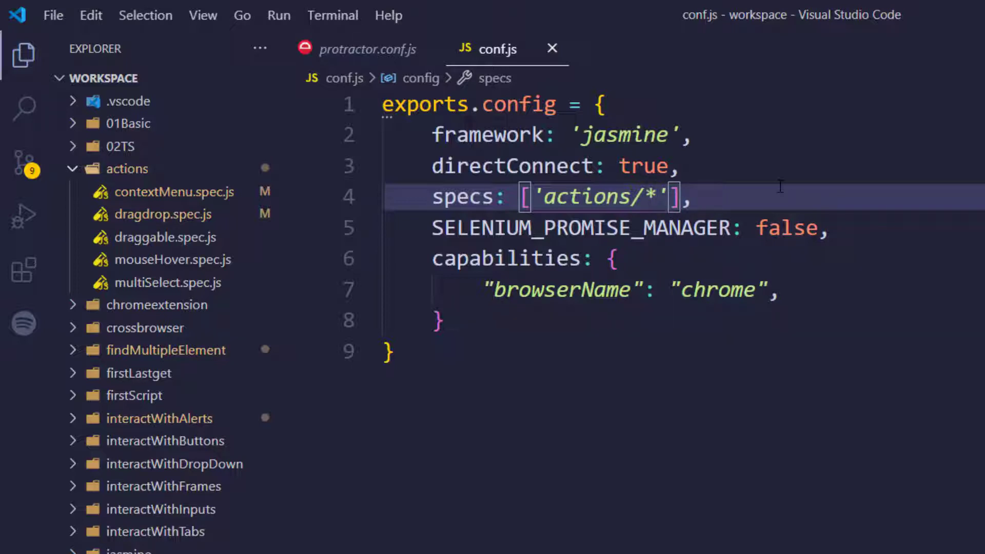
type(".spec")
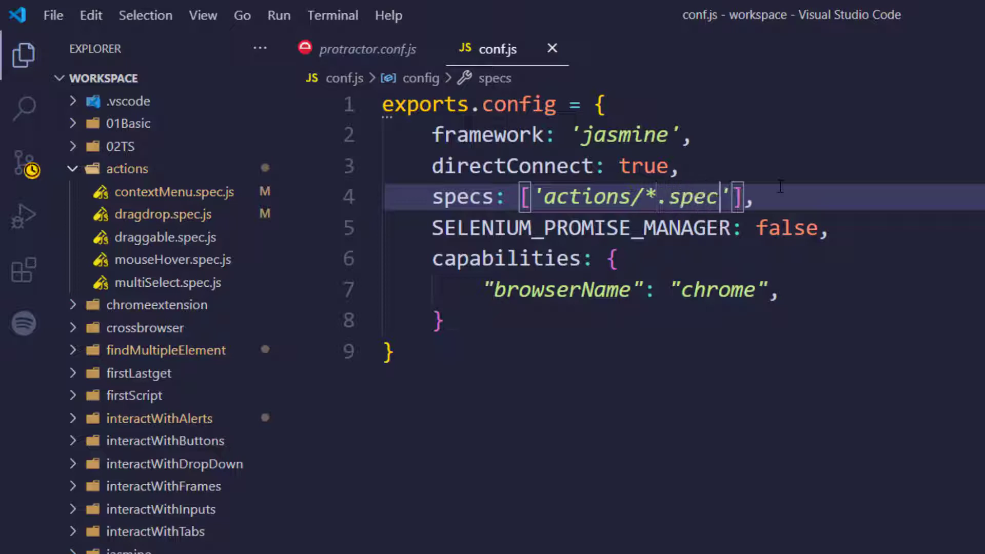
type(".js")
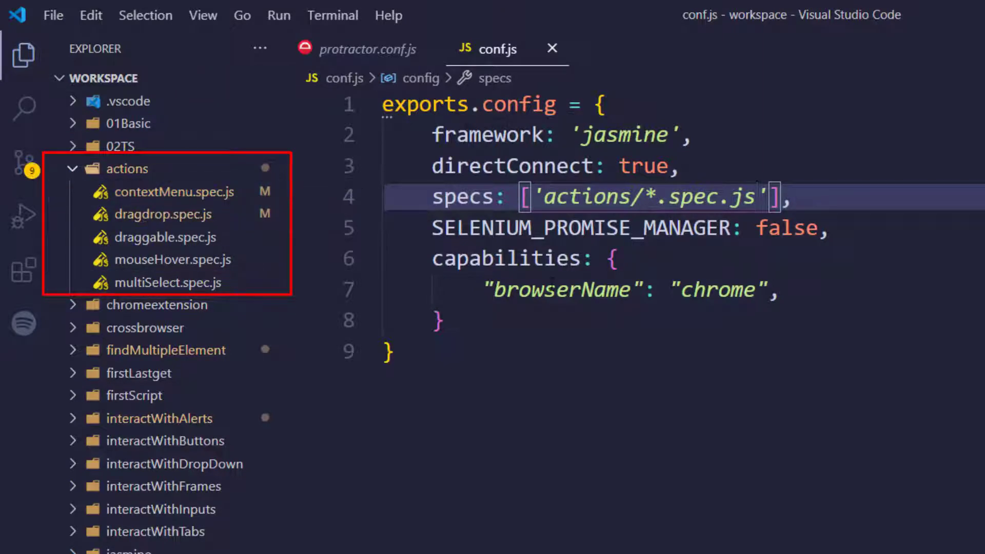
left_click(554, 352)
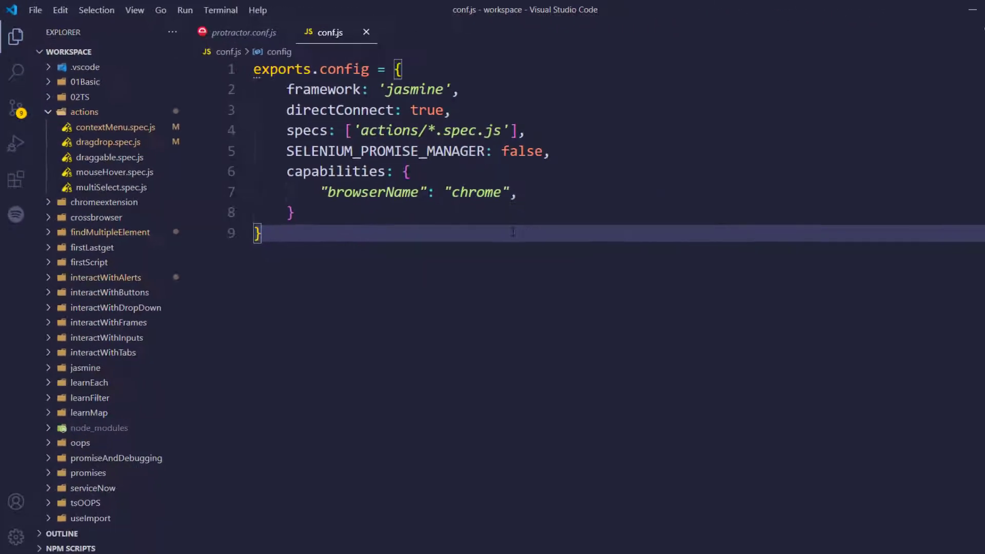
Run protractor conf.js in a terminal and highlight the '5 specs, 0 failures' result
key("ctrl+grave")
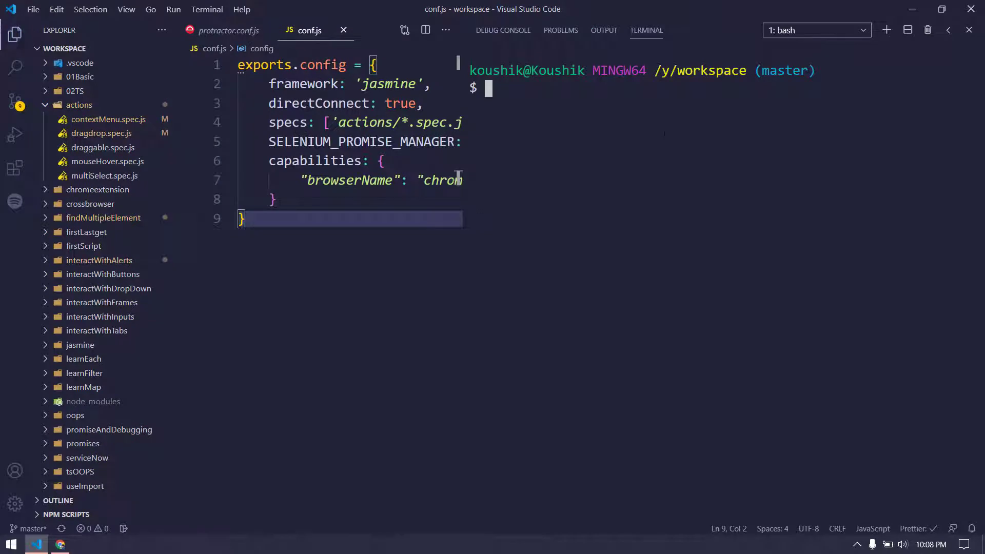
type("protra")
type("ctor conf.js")
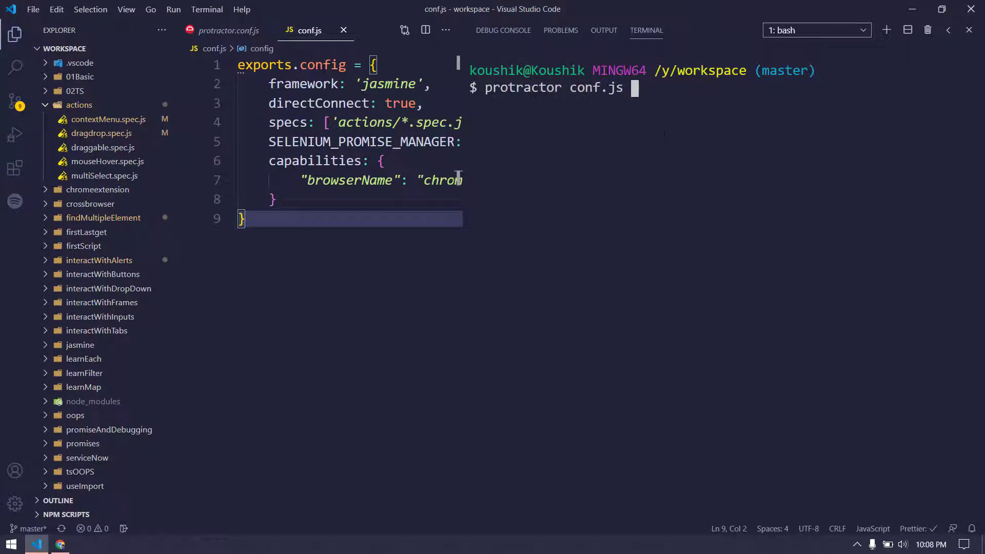
key("Return")
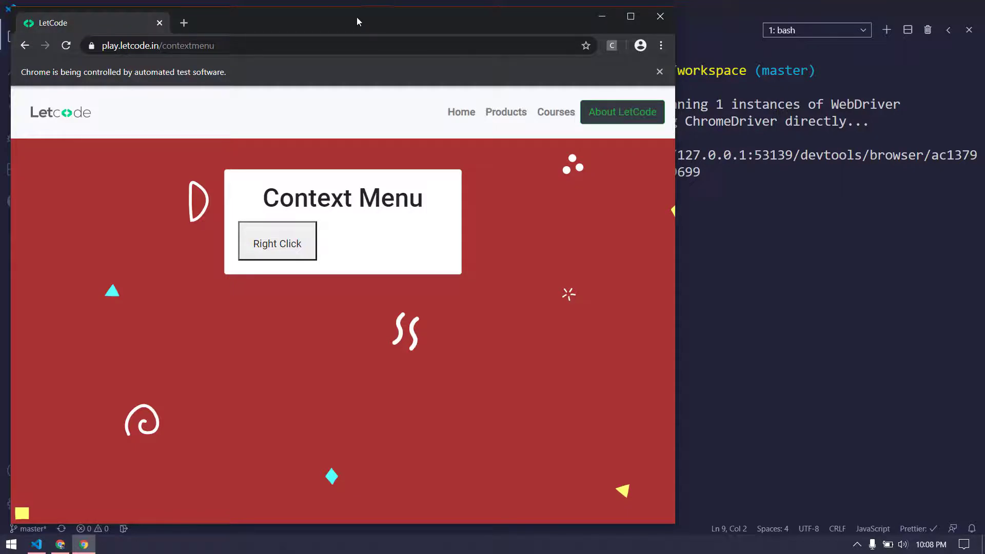
left_click_drag(356, 17, 551, 22)
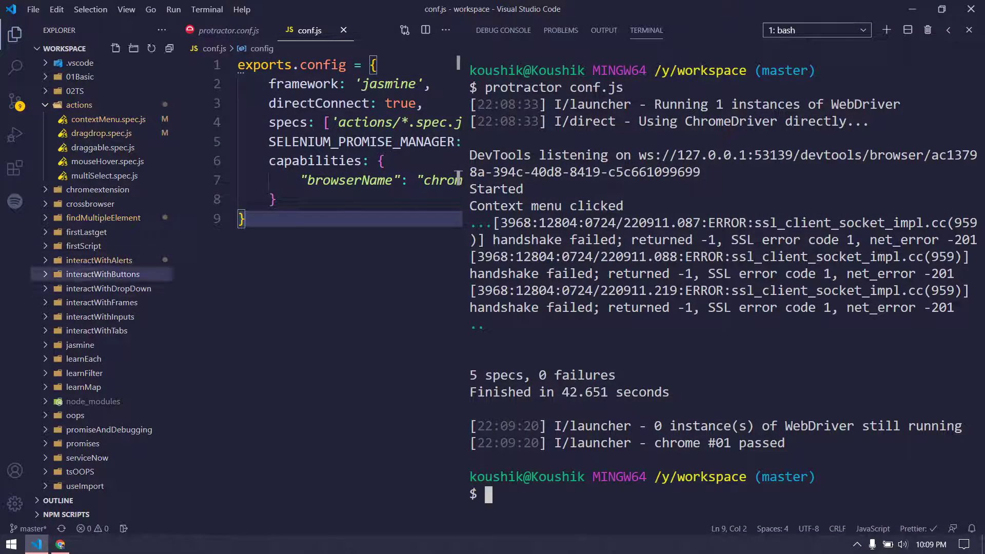
mouse_move(470, 375)
left_mouse_down()
mouse_move(669, 391)
mouse_move(531, 391)
left_mouse_up()
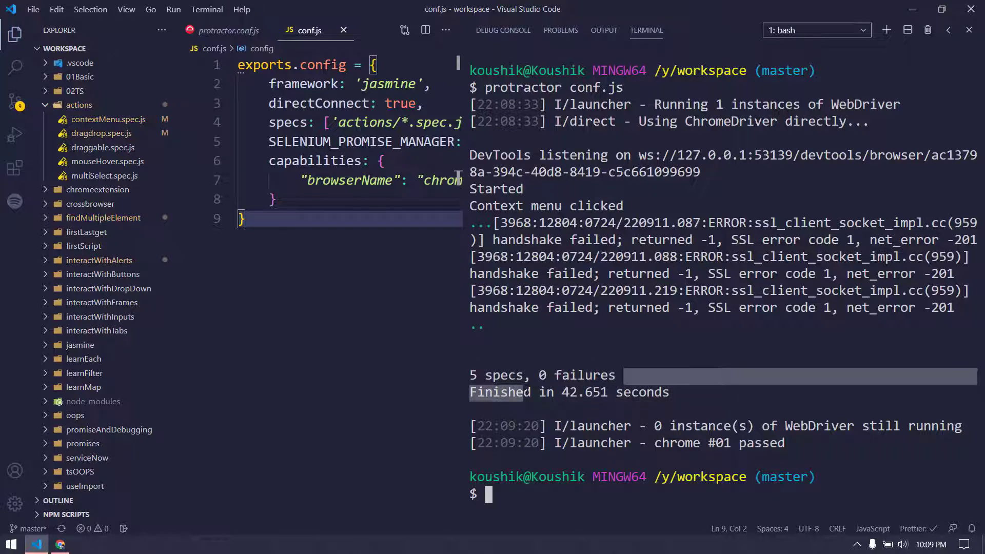
Clear and close the terminal, then open contextMenu.spec.js
key("ctrl+l")
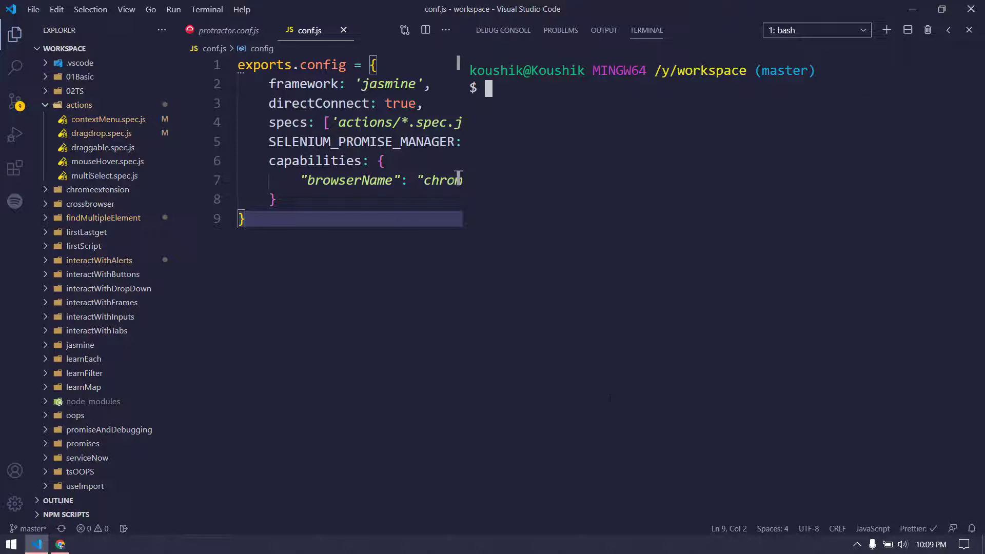
key("ctrl+grave")
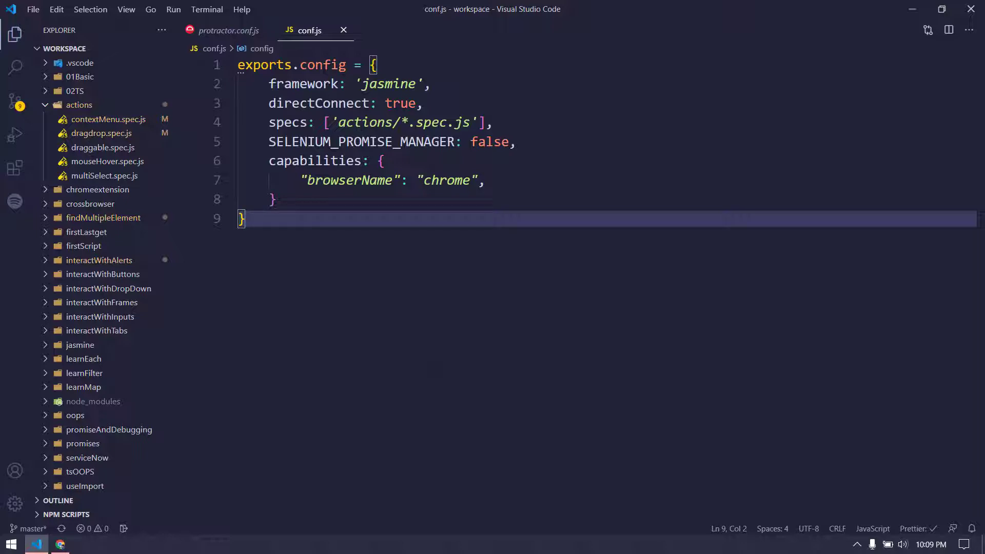
left_click(108, 119)
scroll(600, 308, "down", 3)
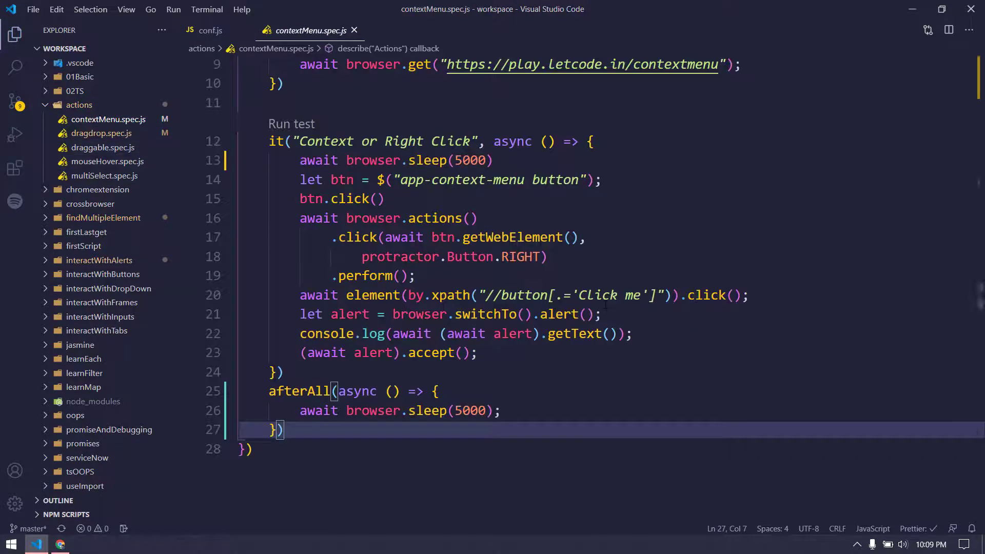
Highlight contextMenu.spec.js's afterAll sleep block, then open dragdrop.spec.js
left_click(500, 160)
mouse_move(271, 392)
left_mouse_down()
mouse_move(262, 391)
mouse_move(286, 430)
left_mouse_up()
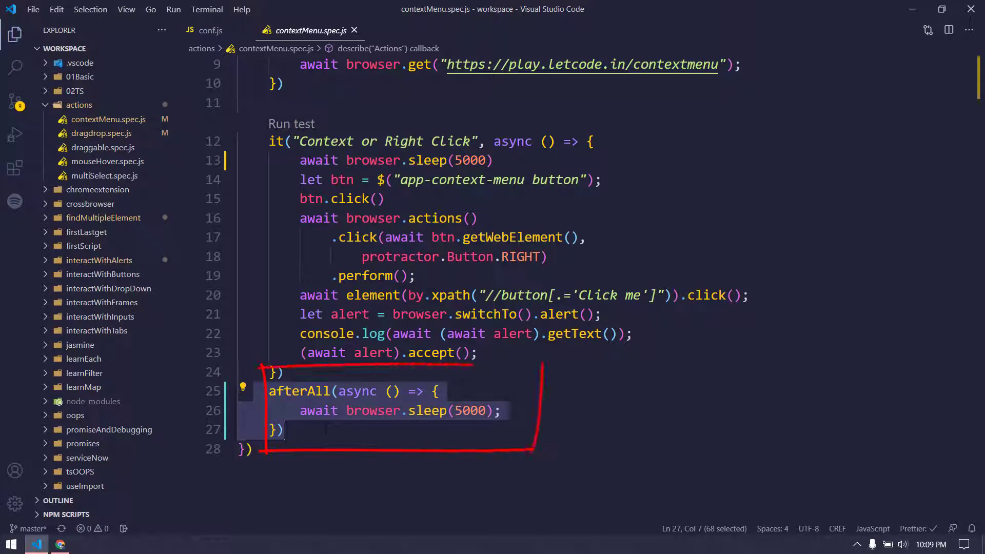
left_click_drag(473, 367, 546, 368)
left_click(101, 133)
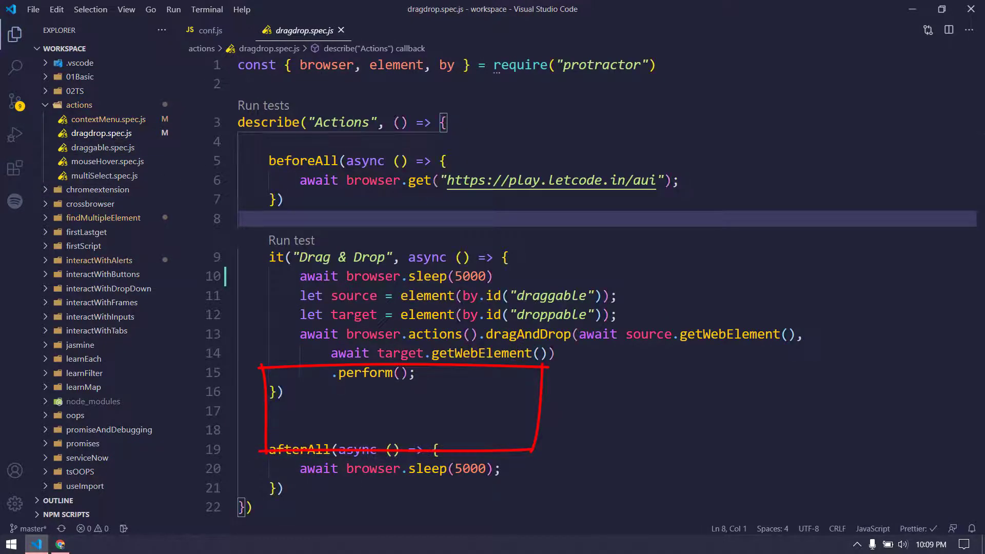
key("Escape")
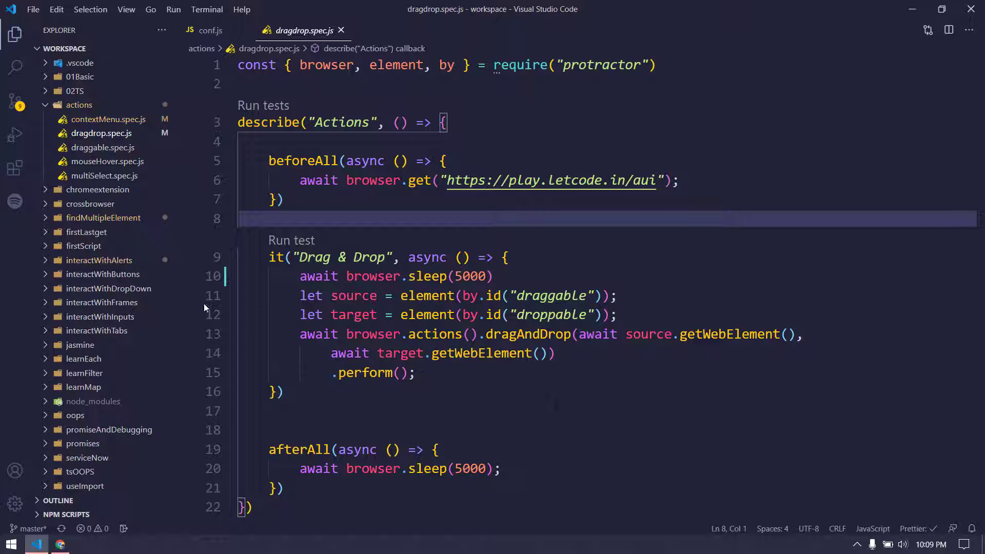
scroll(100, 269, "down", 5)
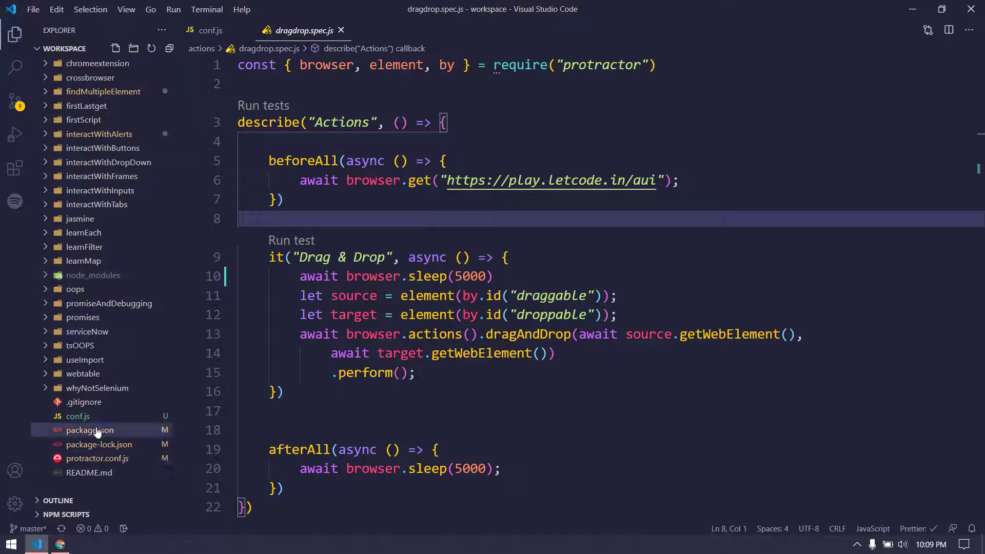
Replace the *.spec.js wildcard in conf.js with 'actions/contextMenu.spec.js'
left_click(77, 416)
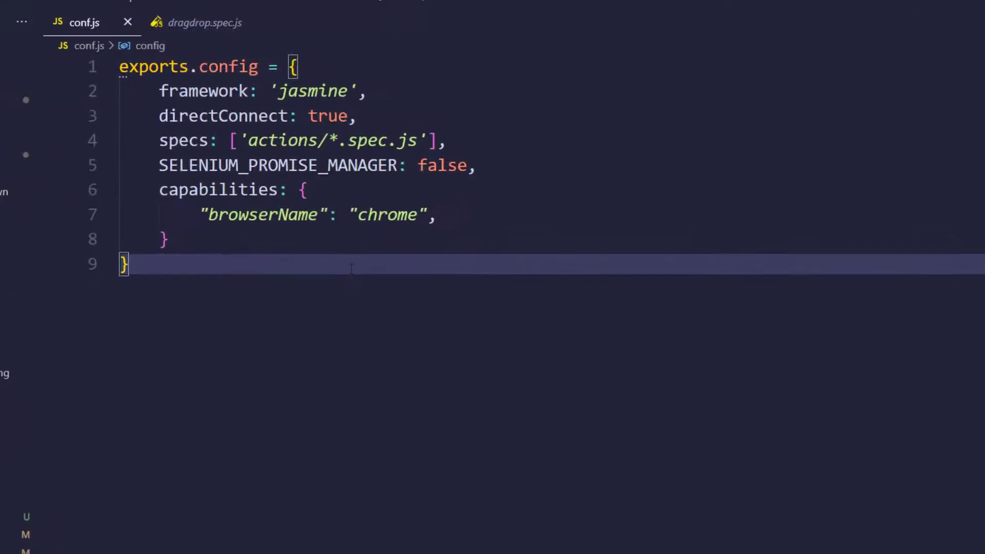
left_click_drag(240, 140, 435, 140)
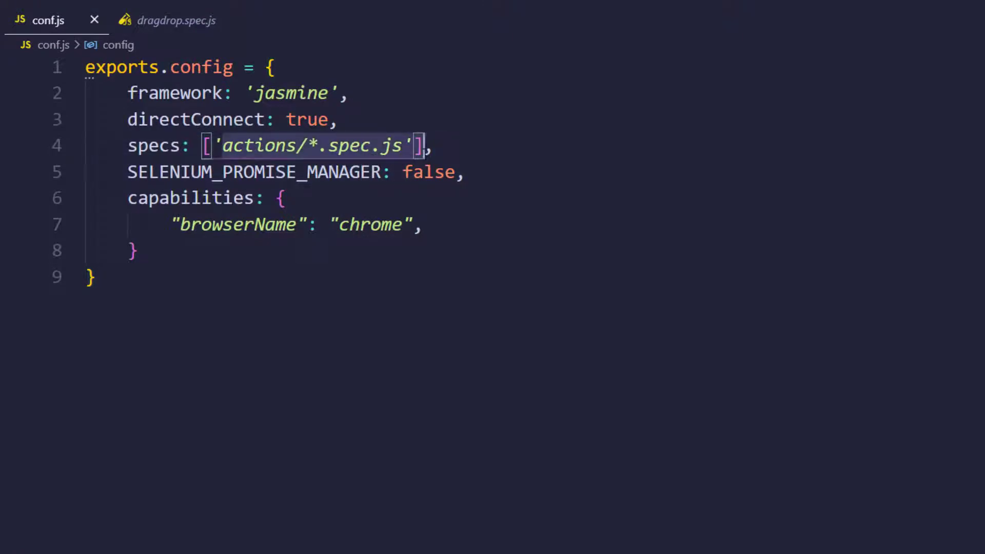
key("shift+Left")
key("shift+Left")
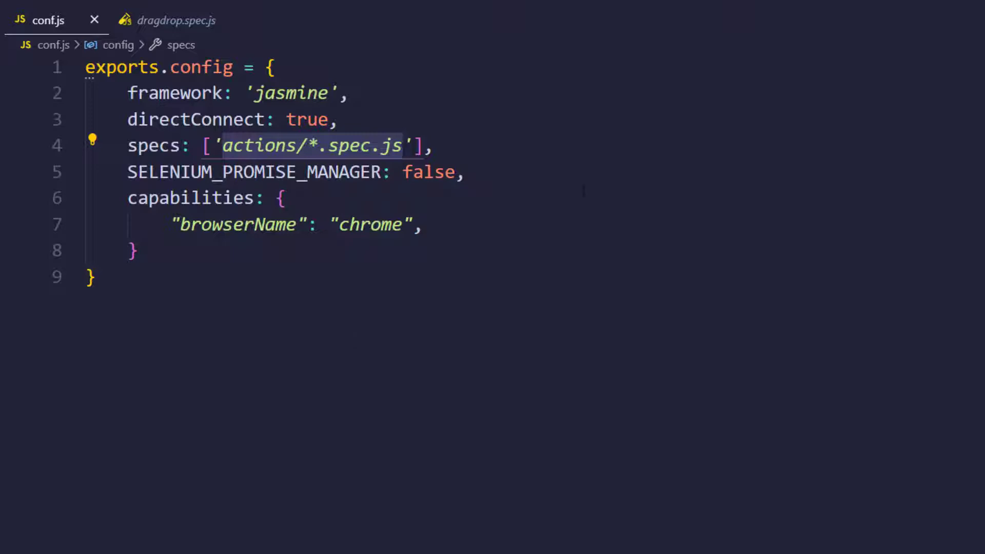
key("BackSpace")
key("BackSpace")
key("BackSpace")
key("BackSpace")
key("BackSpace")
key("BackSpace")
key("BackSpace")
key("BackSpace")
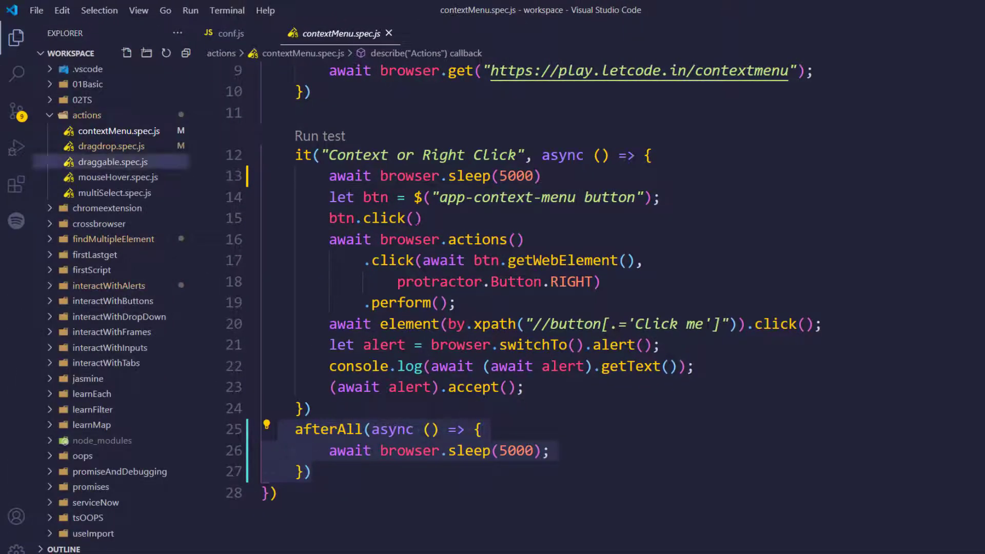
left_click(230, 33)
type("contextMenu.spec.js")
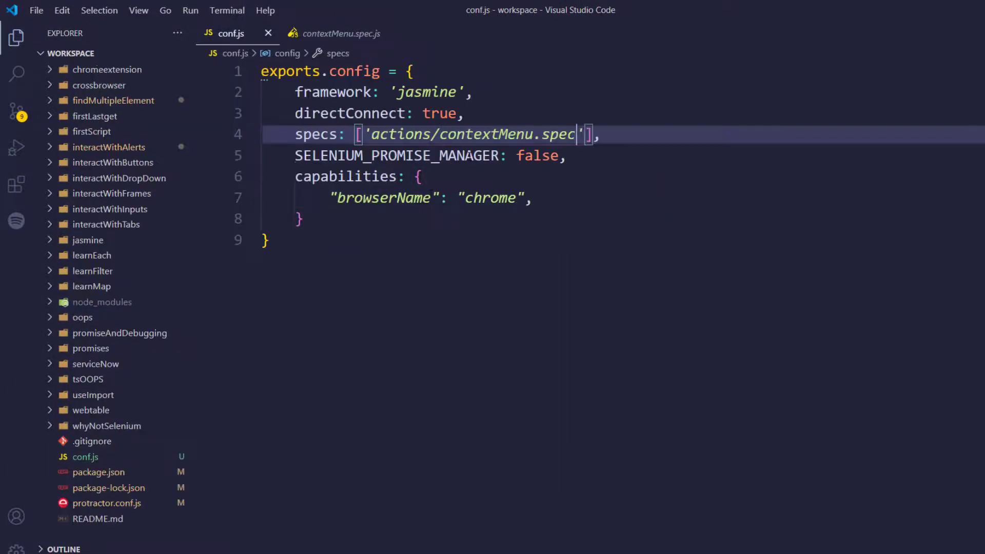
key("BackSpace")
key("BackSpace")
type("k")
key("BackSpace")
type("js")
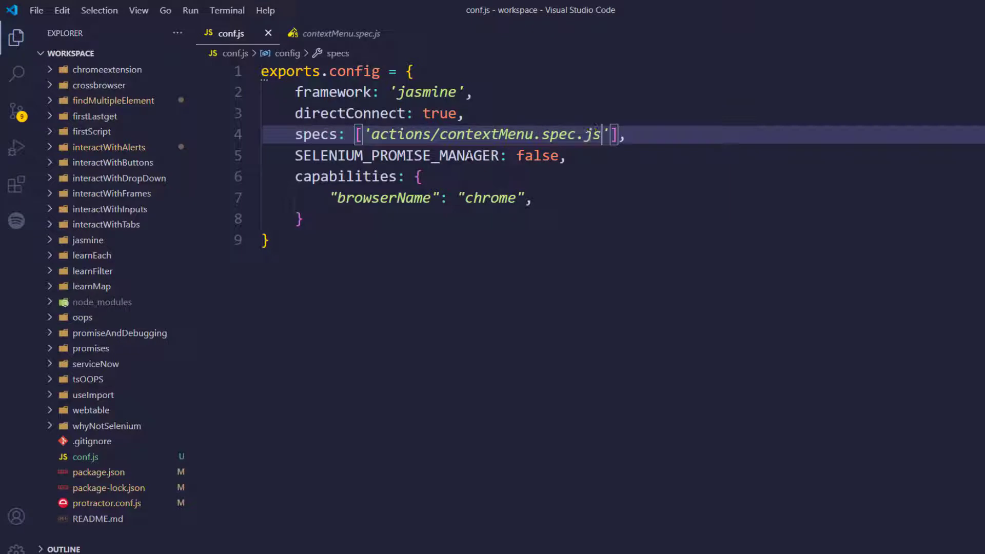
key("Right")
type(", ''")
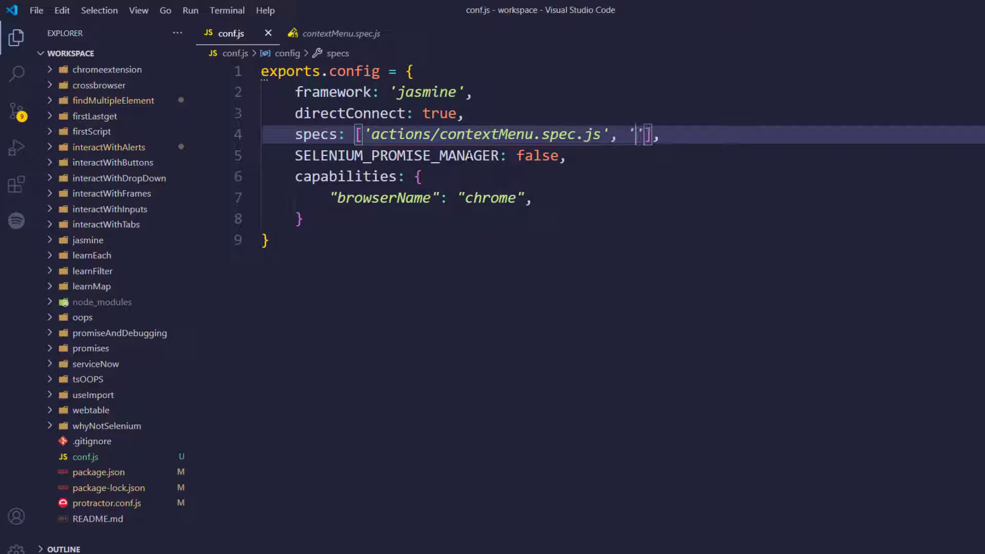
scroll(107, 231, "up", 3)
Add dragdrop.spec.js's relative path as a second specs entry and remove its backslash
left_click(86, 115)
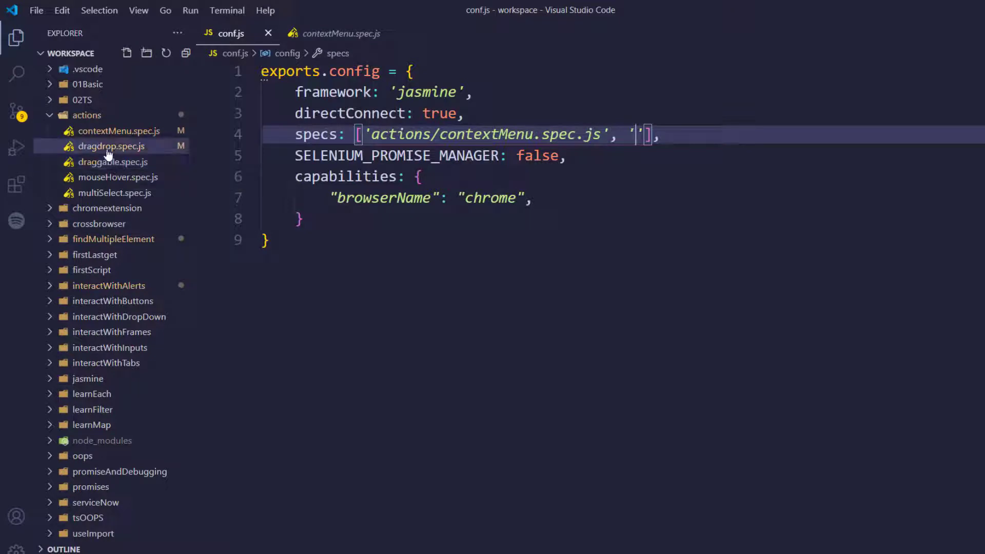
right_click(114, 160)
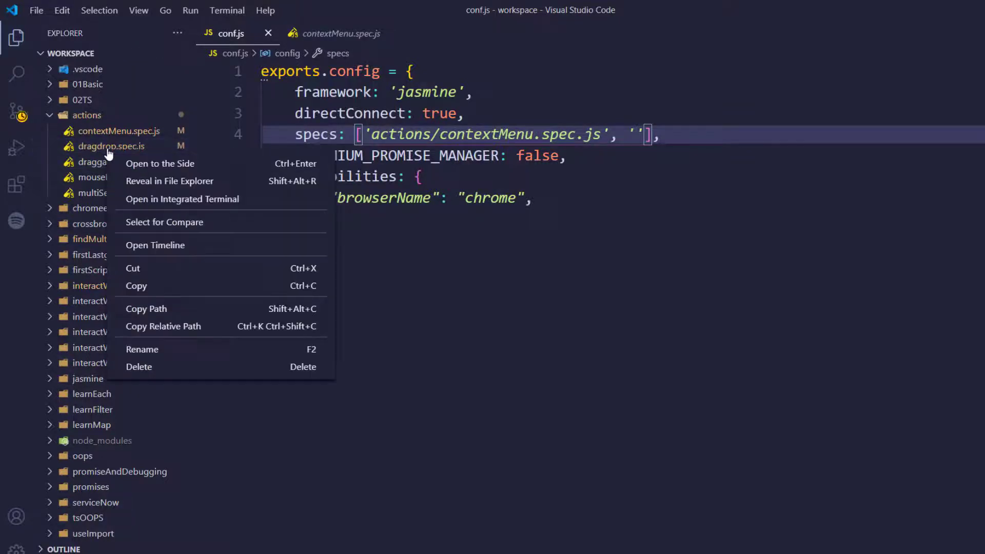
left_click(179, 325)
type("actions\\dragdrop.spec.js")
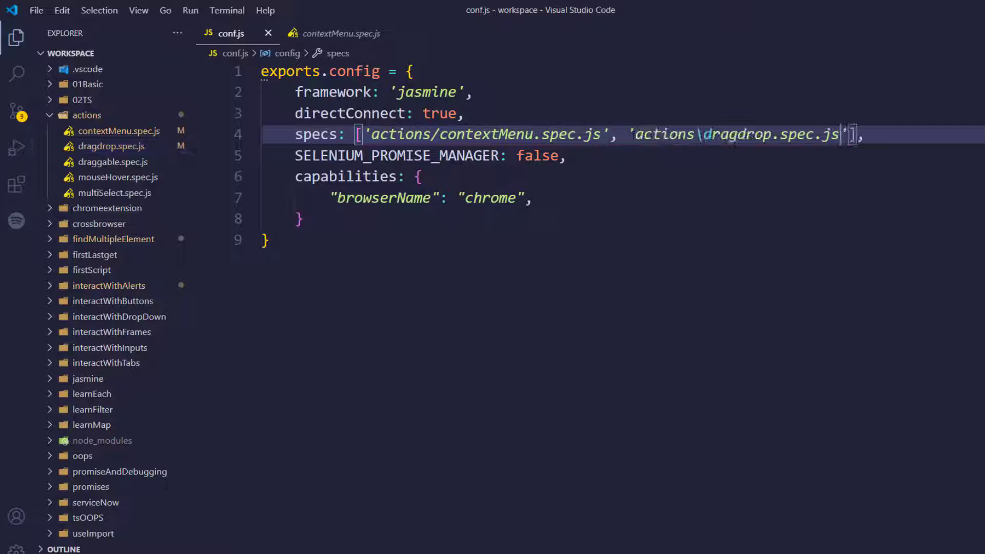
left_click(703, 134)
key("BackSpace")
type("/")
left_click(420, 177)
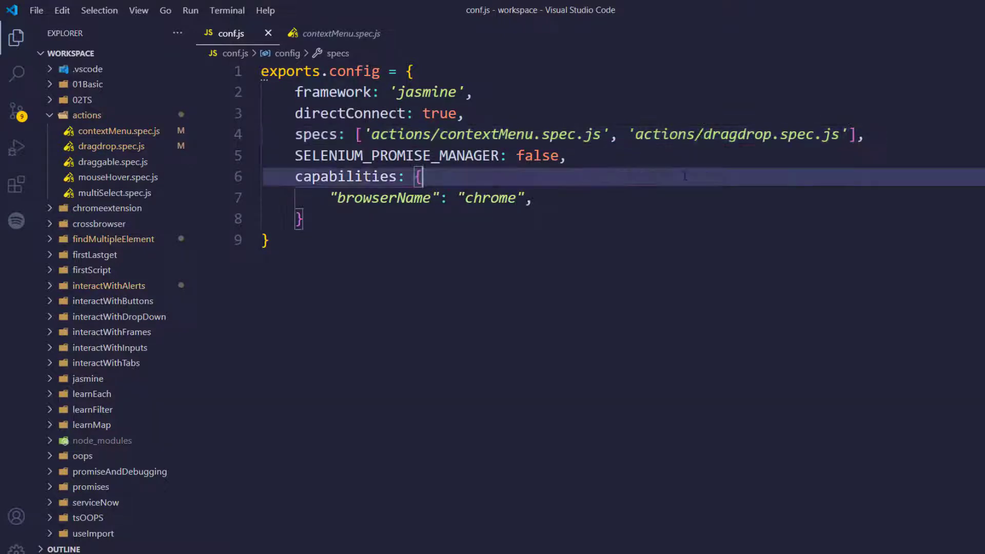
left_click_drag(294, 135, 352, 134)
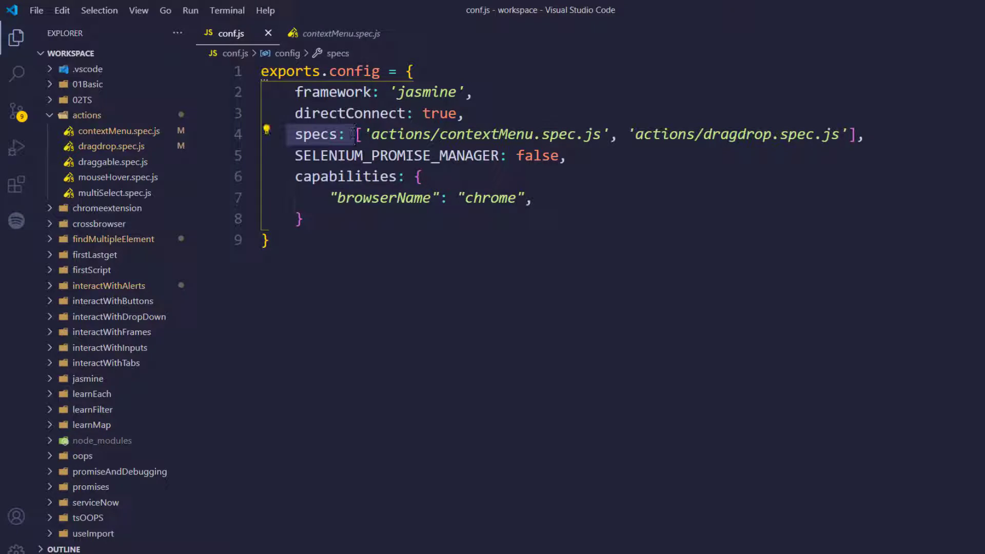
Add shardTestFiles from the Protractor config docs after browserName in capabilities
left_click(654, 218)
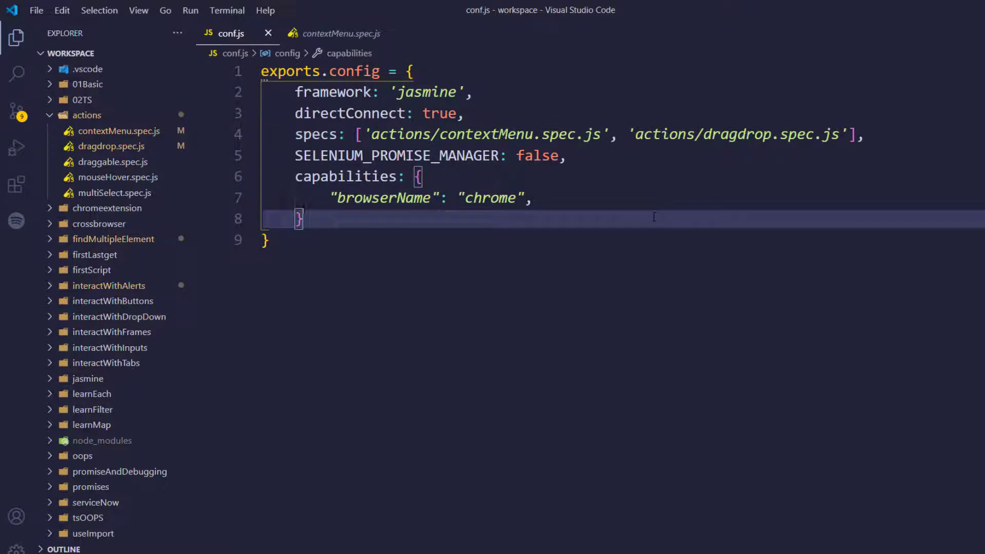
left_click(583, 194)
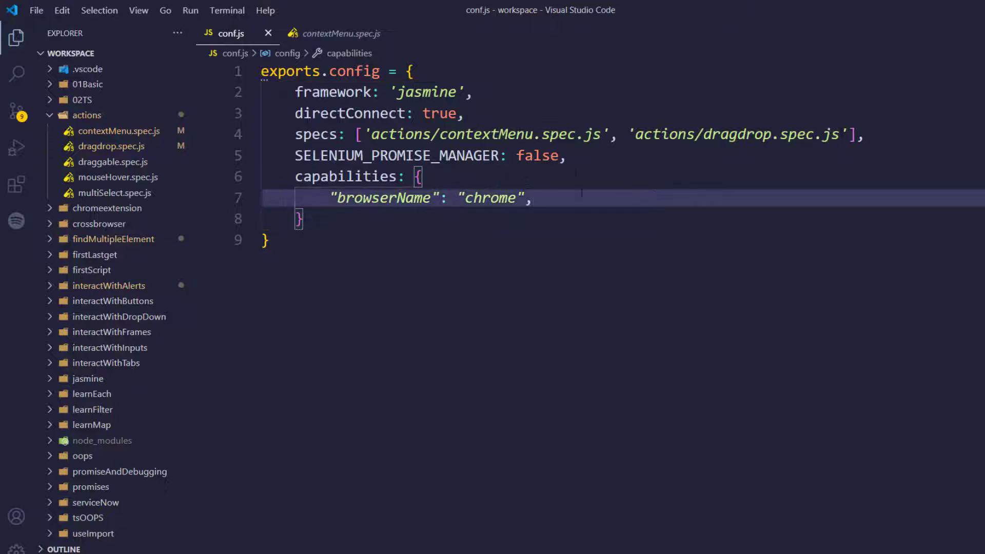
key("Return")
key("alt+Tab")
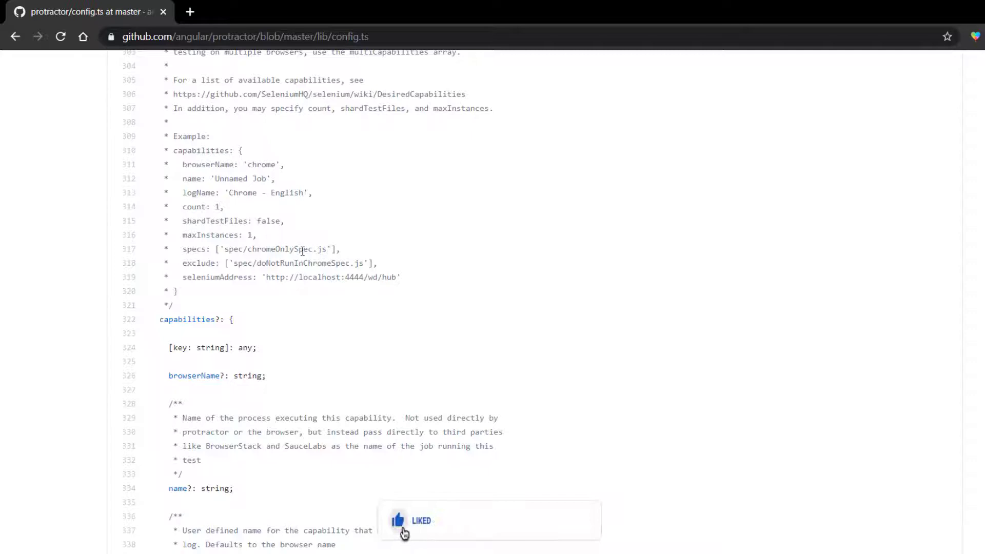
double_click(215, 222)
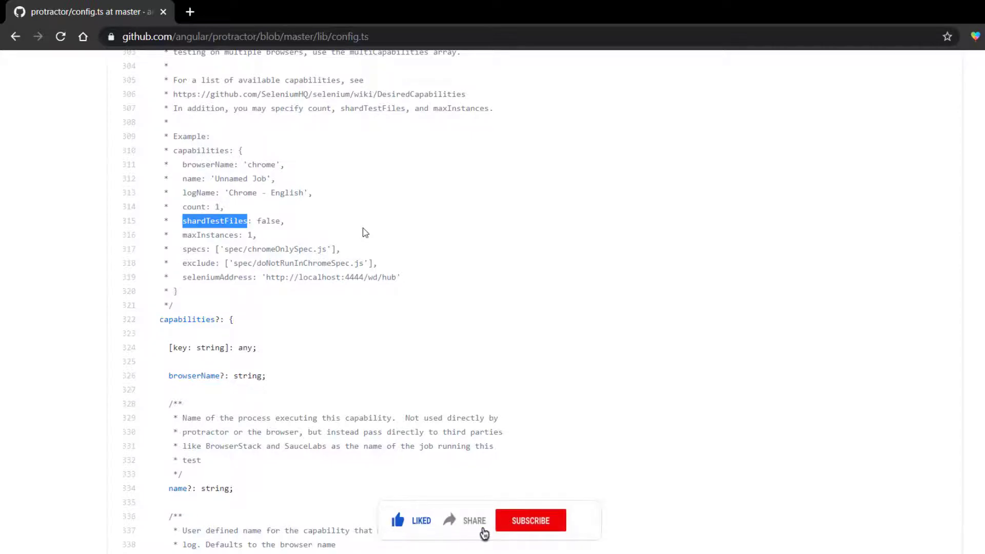
key("ctrl+c")
key("alt+Tab")
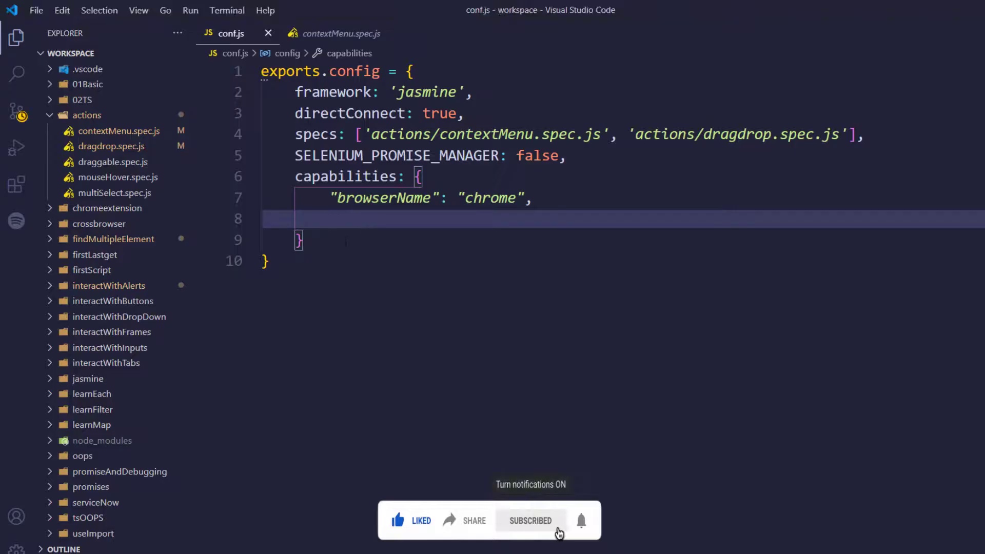
key("ctrl+v")
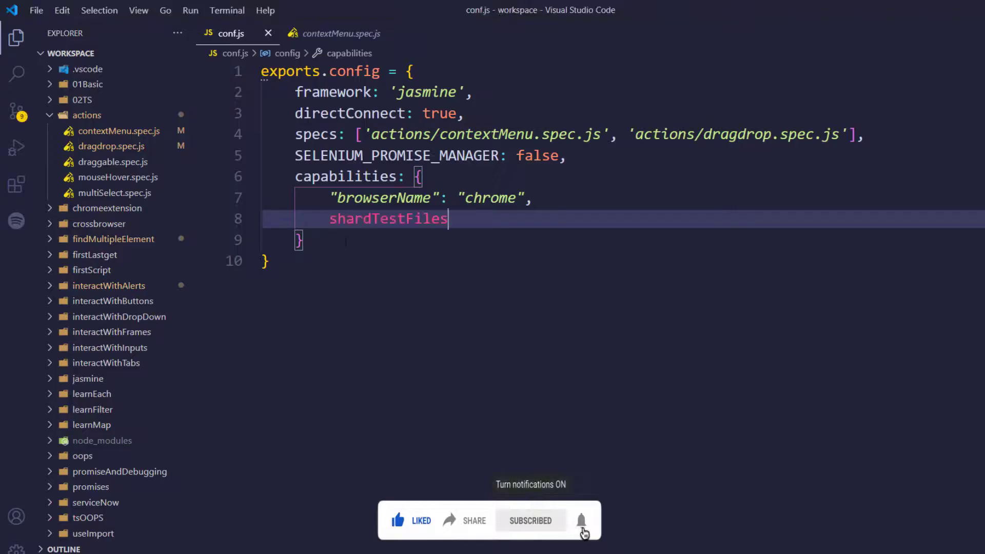
type(": tru")
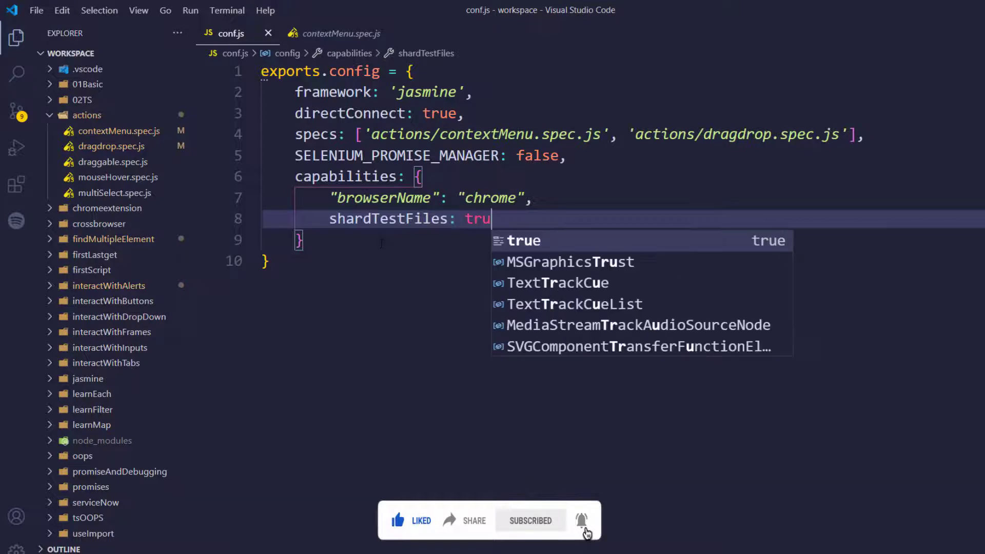
type("e,")
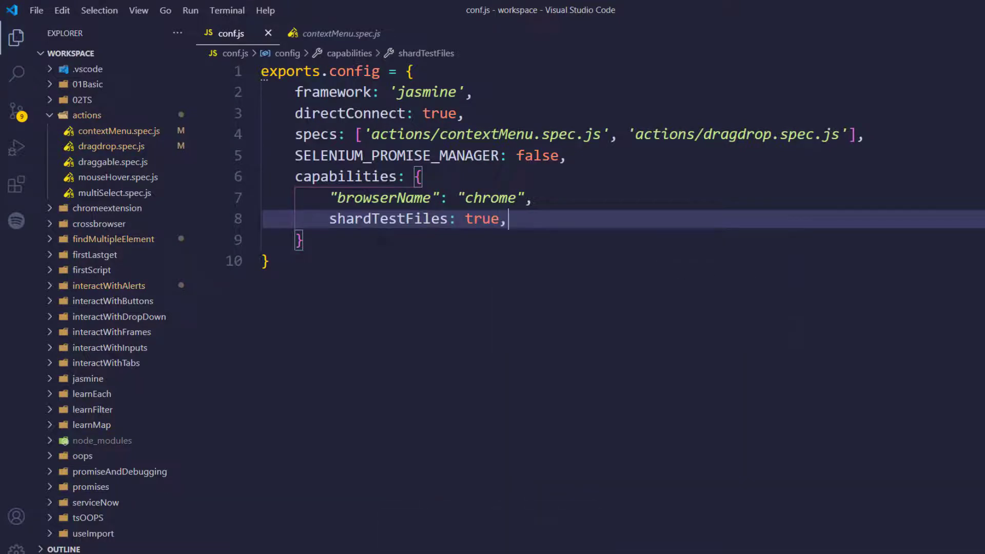
Add maxInstances from the config docs on the next capabilities line
key("Return")
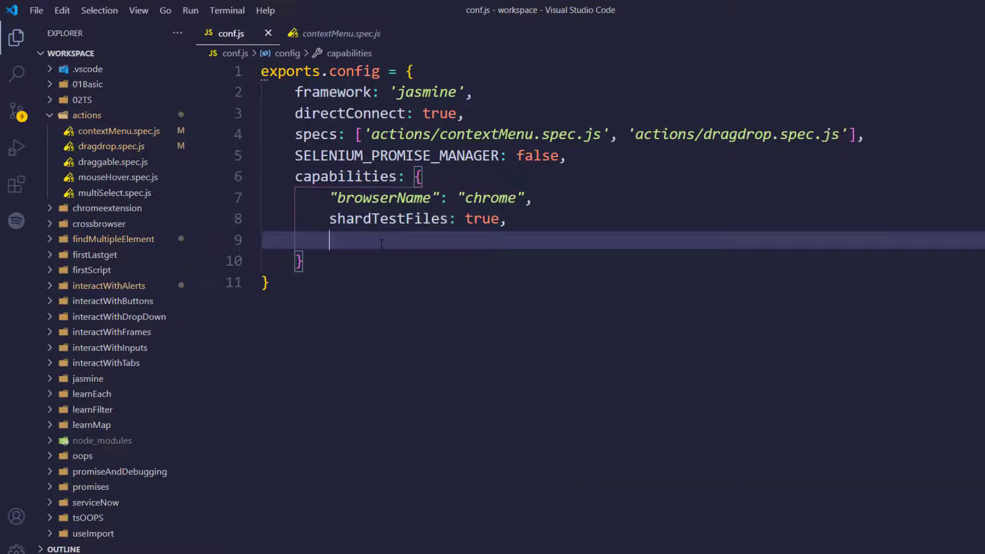
key("alt+Tab")
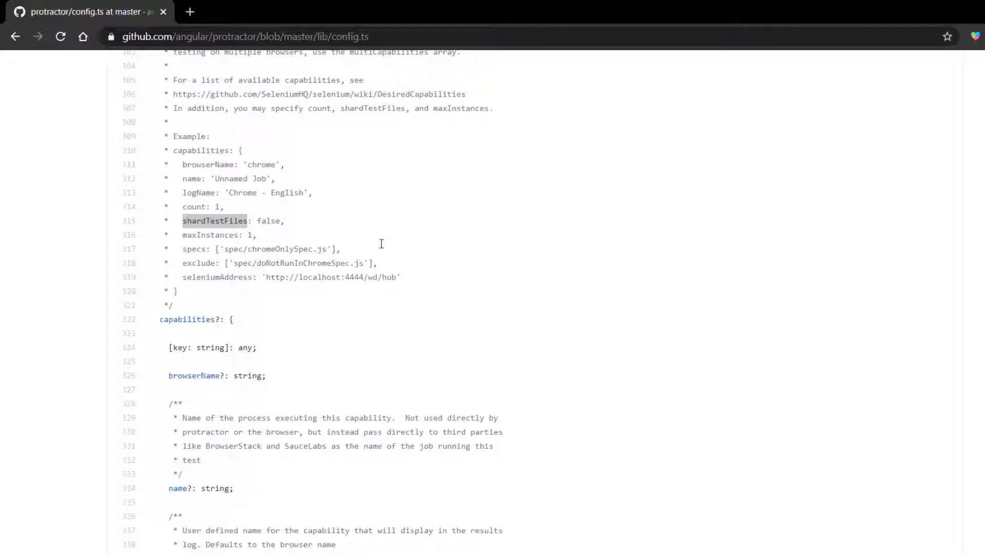
double_click(210, 235)
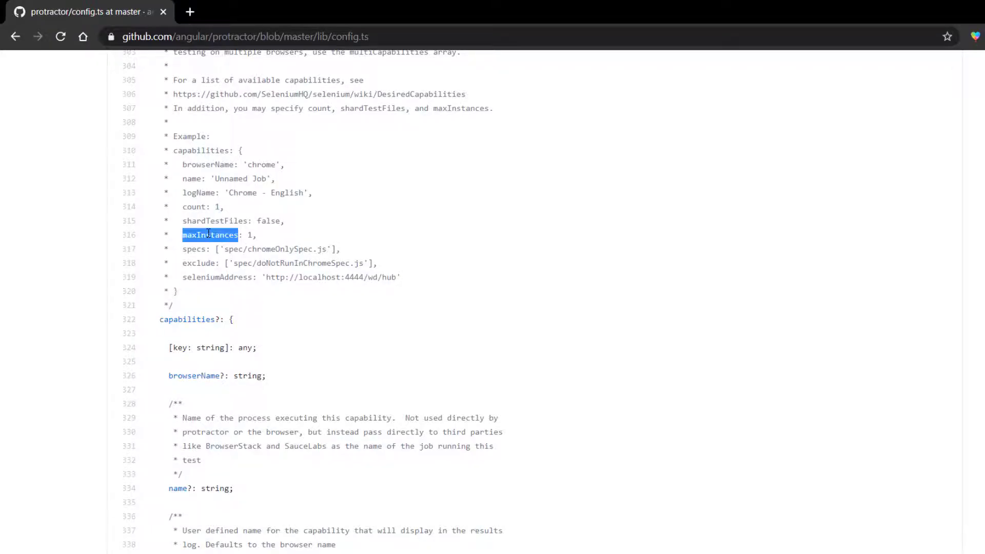
key("ctrl+c")
key("alt+Tab")
key("ctrl+v")
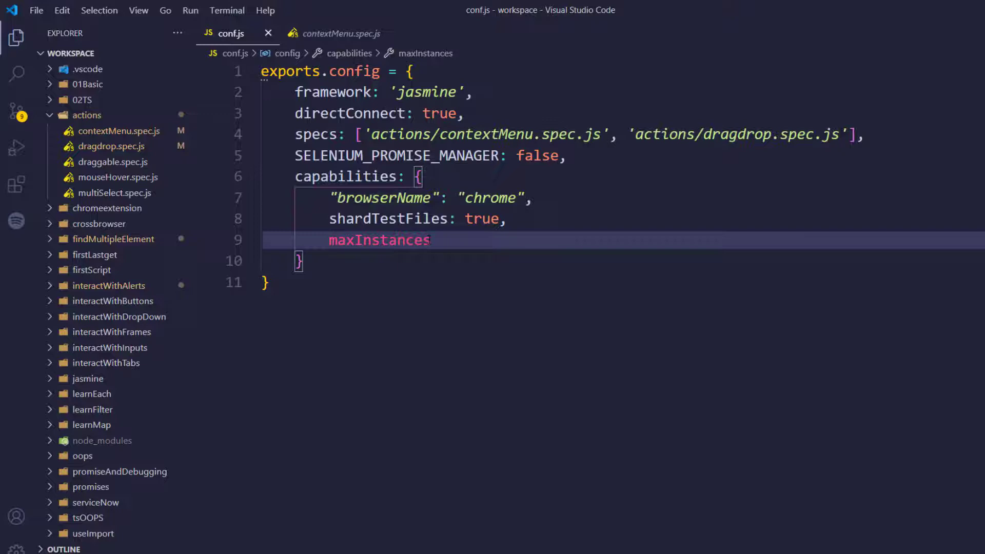
type(": 2")
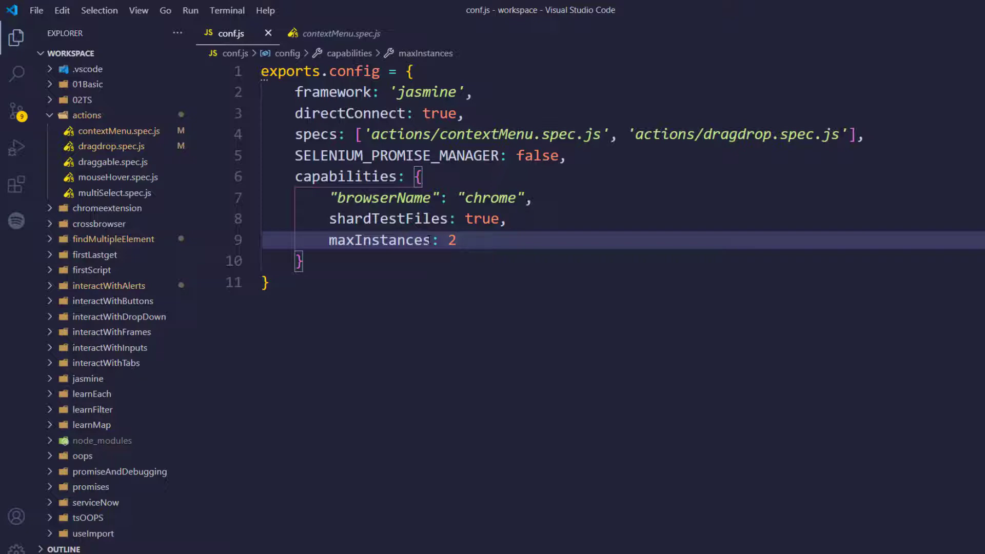
key("alt+Tab")
scroll(430, 231, "down", 5)
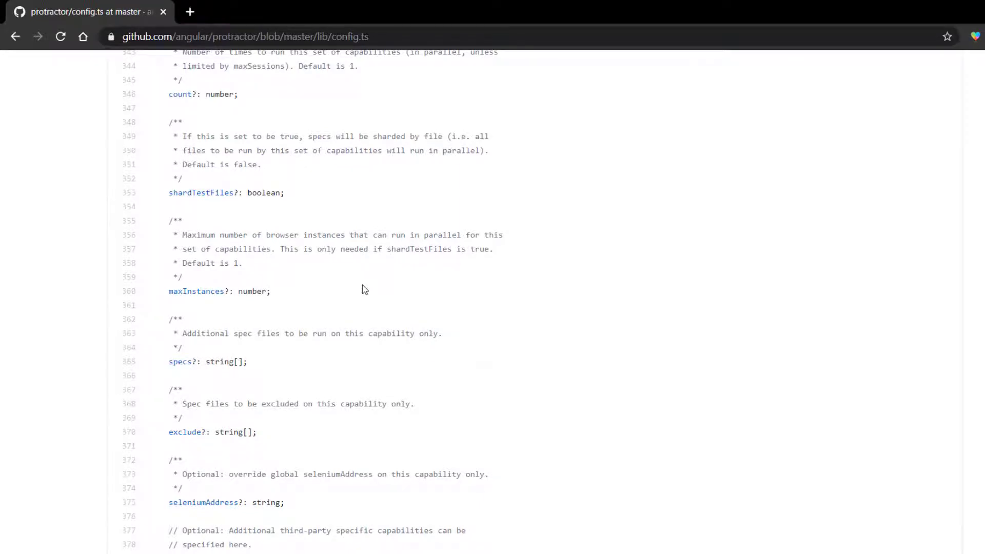
key("alt+Tab")
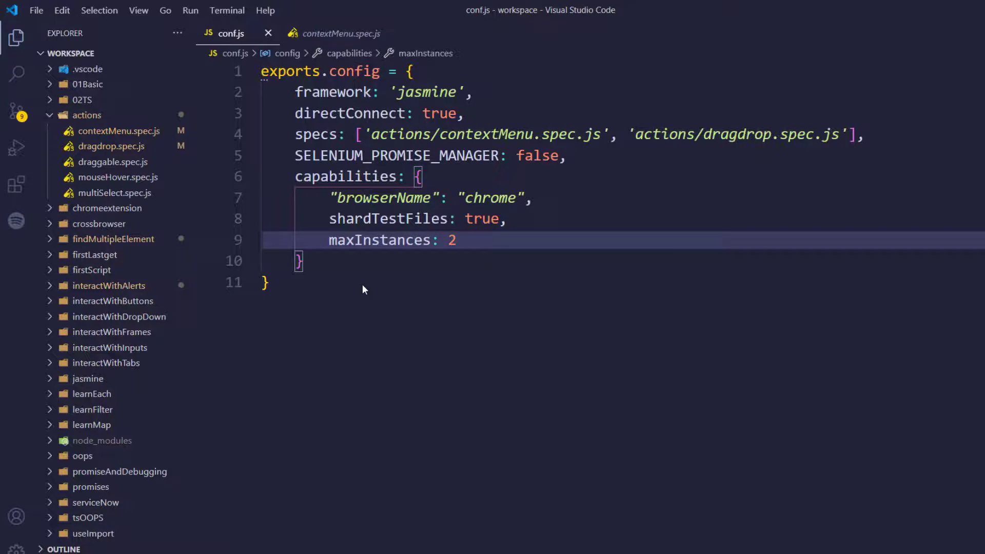
Run protractor conf.js and move the second Chrome window aside to watch both browsers
key("ctrl+grave")
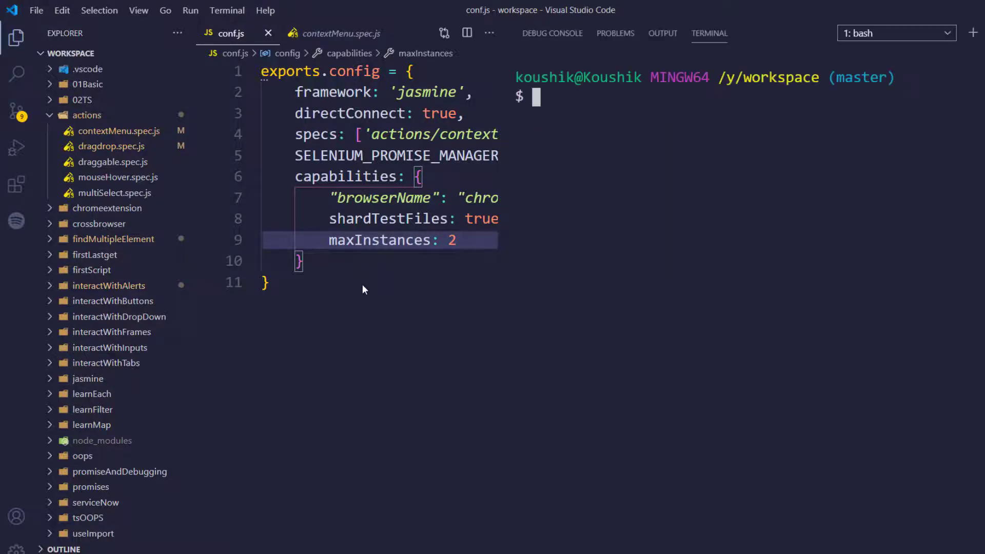
type("protractor conf.js")
key("Return")
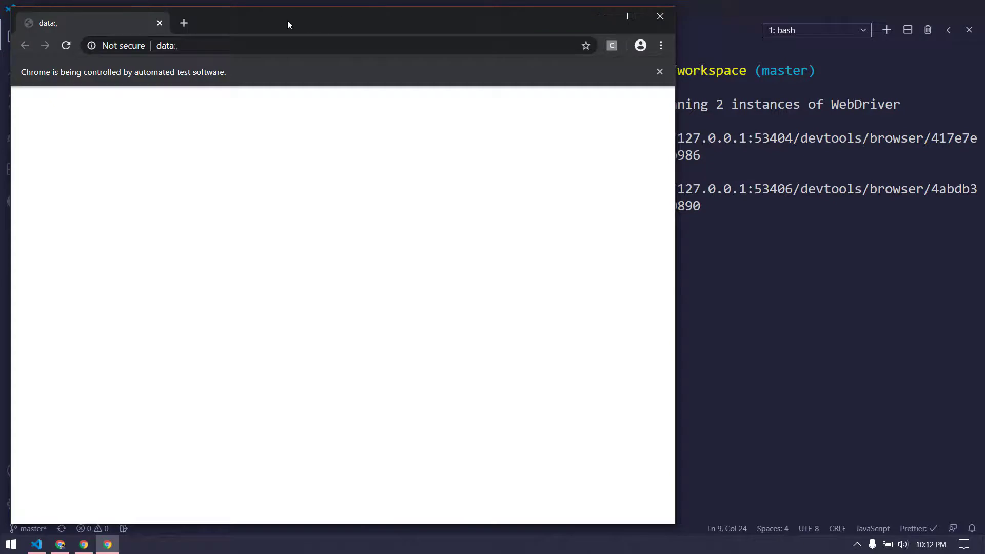
left_click_drag(286, 20, 633, 153)
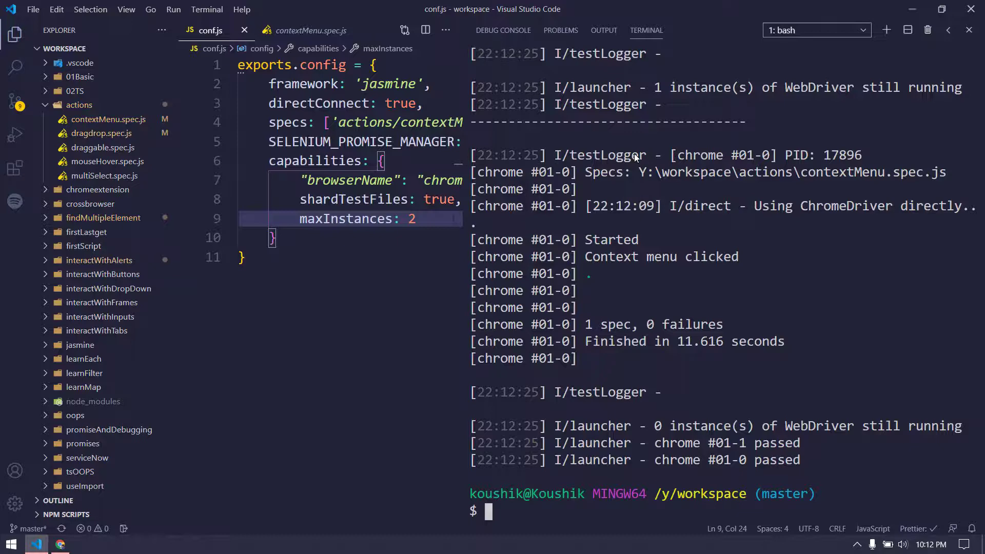
Close the terminal panel once both specs pass
key("ctrl+grave")
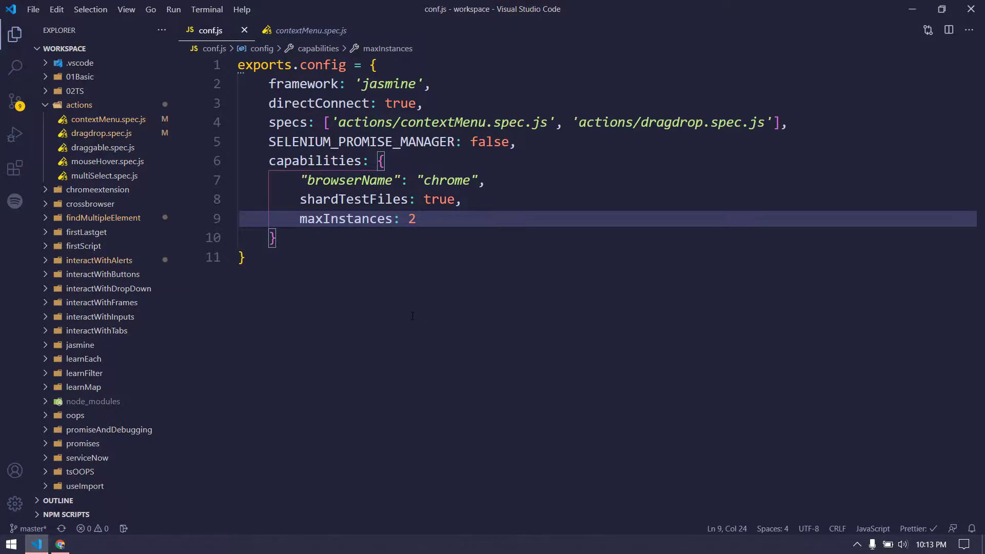
Compare conf.js's shardTestFiles and maxInstances with their descriptions in the config.ts docs
double_click(349, 198)
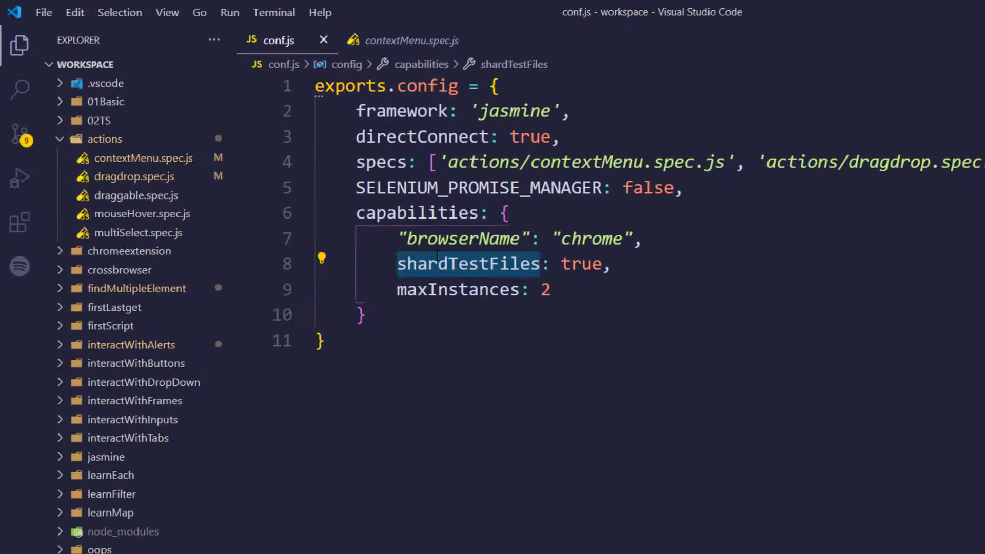
key("alt+Tab")
left_click_drag(351, 165, 530, 163)
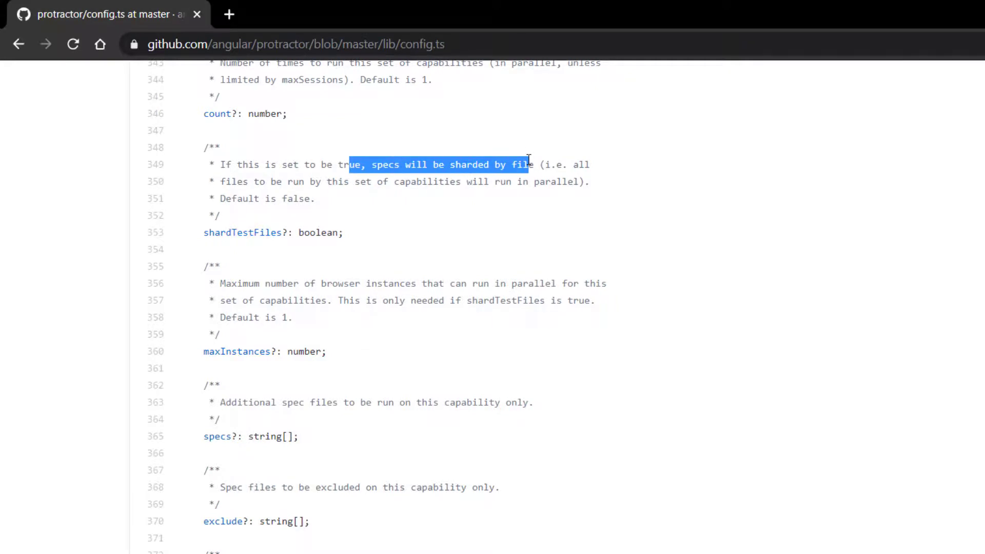
key("alt+Tab")
double_click(468, 290)
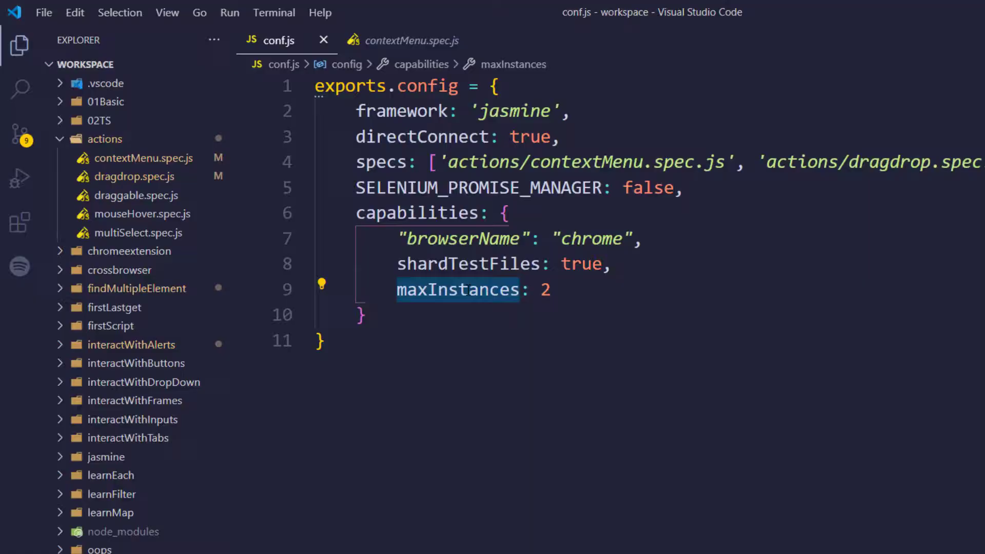
key("alt+Tab")
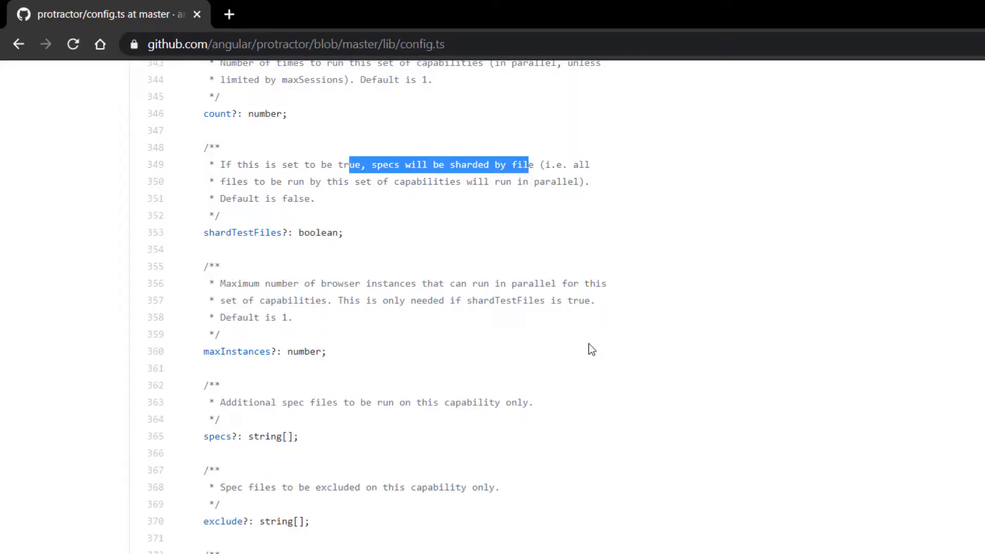
scroll(591, 349, "up", 5)
scroll(591, 348, "up", 5)
scroll(591, 349, "up", 5)
scroll(591, 348, "up", 5)
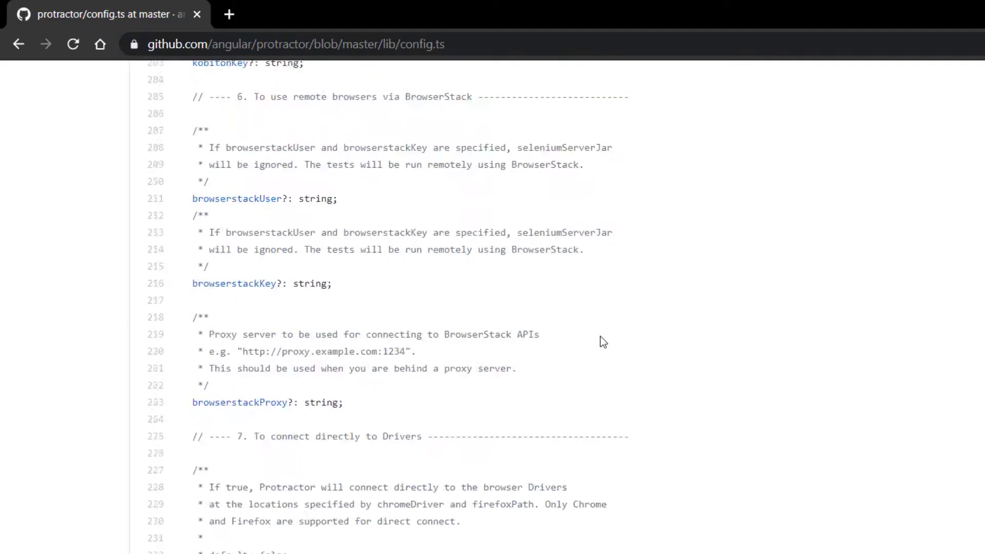
scroll(600, 336, "up", 8)
scroll(600, 337, "up", 8)
scroll(600, 336, "up", 10)
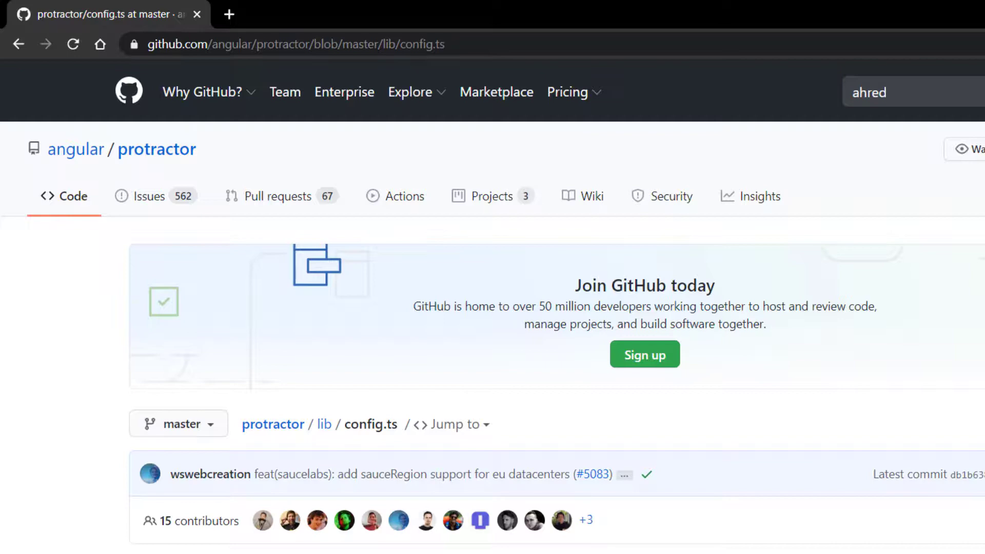
scroll(492, 308, "down", 5)
scroll(492, 307, "down", 5)
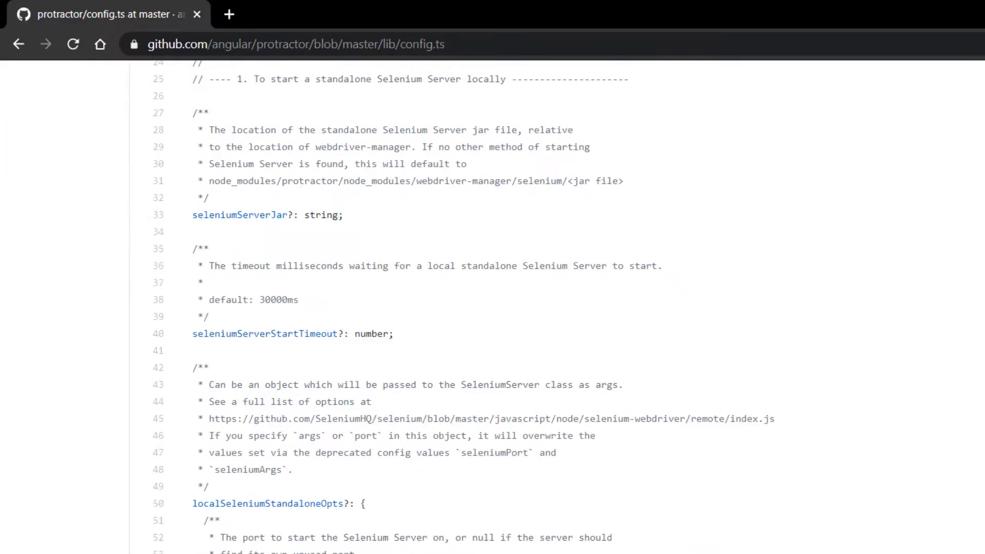
scroll(492, 308, "down", 4)
scroll(493, 308, "down", 3)
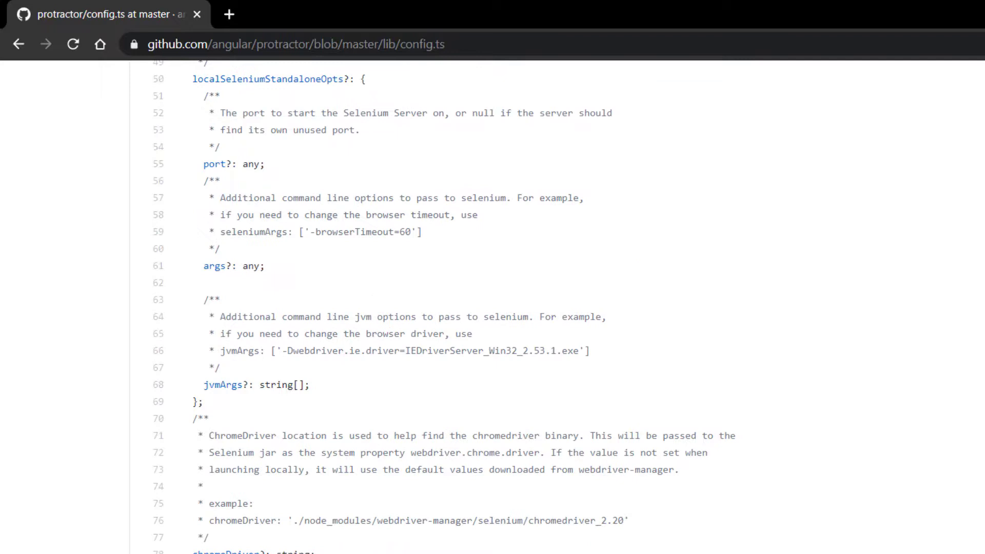
scroll(492, 308, "down", 3)
scroll(493, 308, "down", 4)
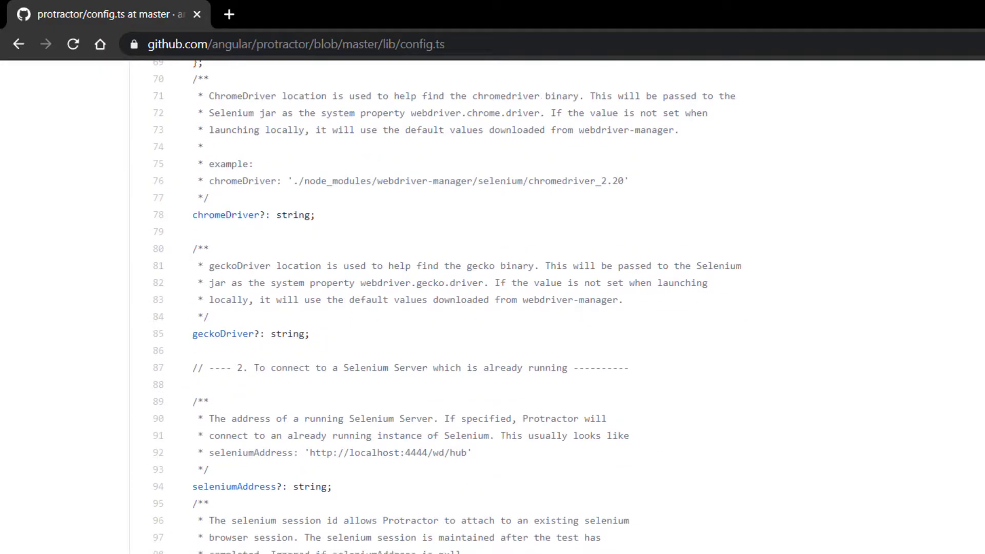